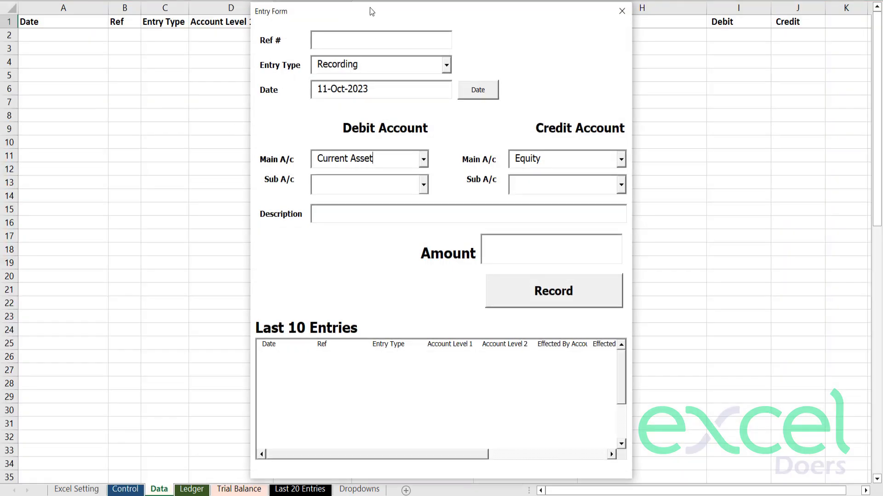
Step: Preview the multi-entry form and the double-entry form from the Control sheet, closing each one
click(622, 17)
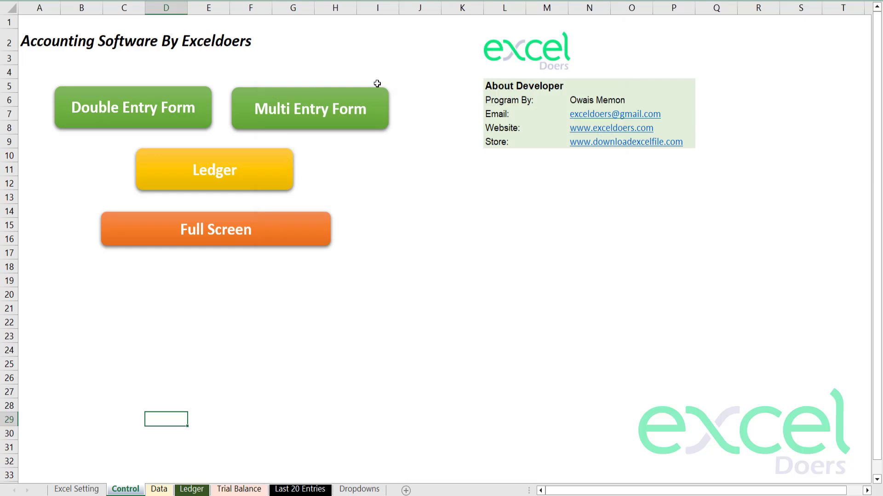
click(341, 111)
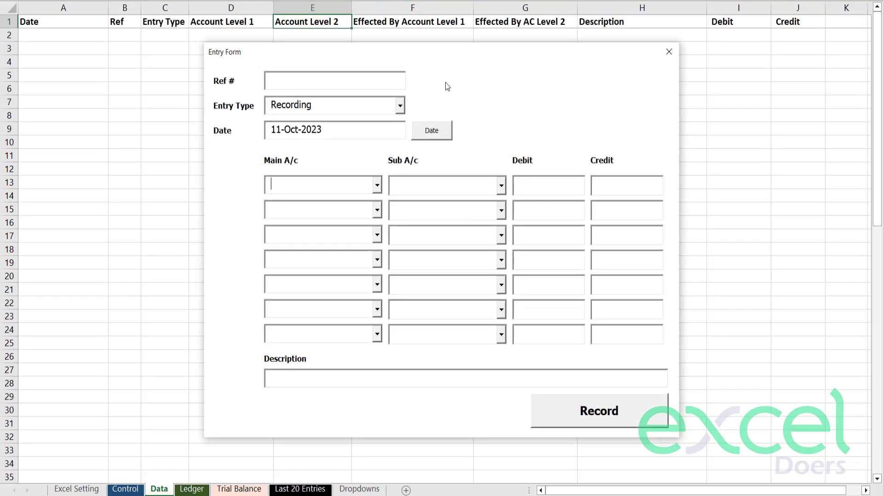
click(668, 53)
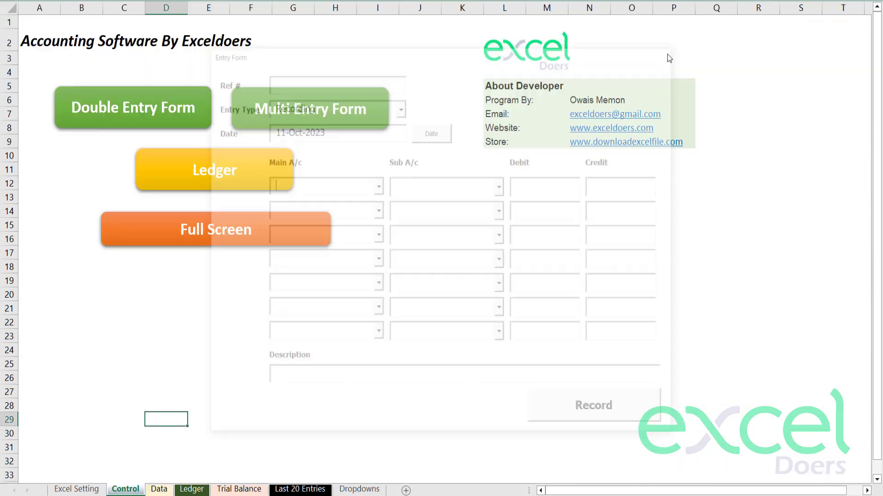
click(146, 113)
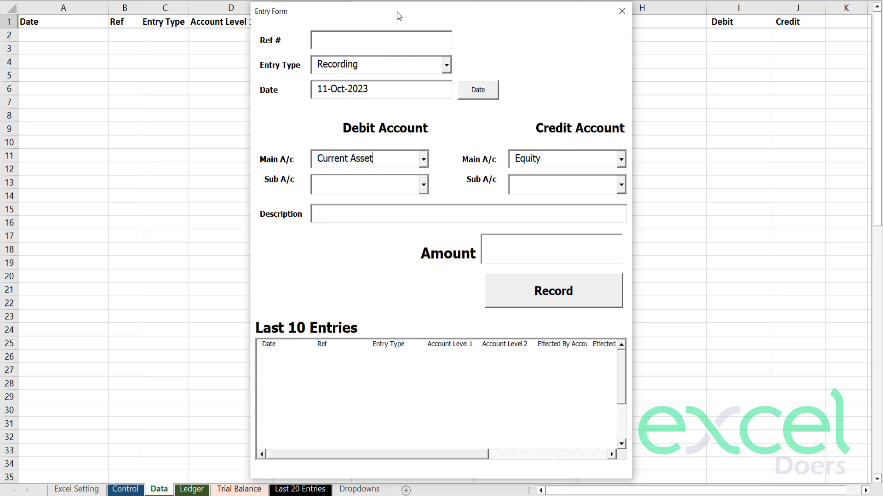
click(401, 180)
click(622, 11)
click(118, 383)
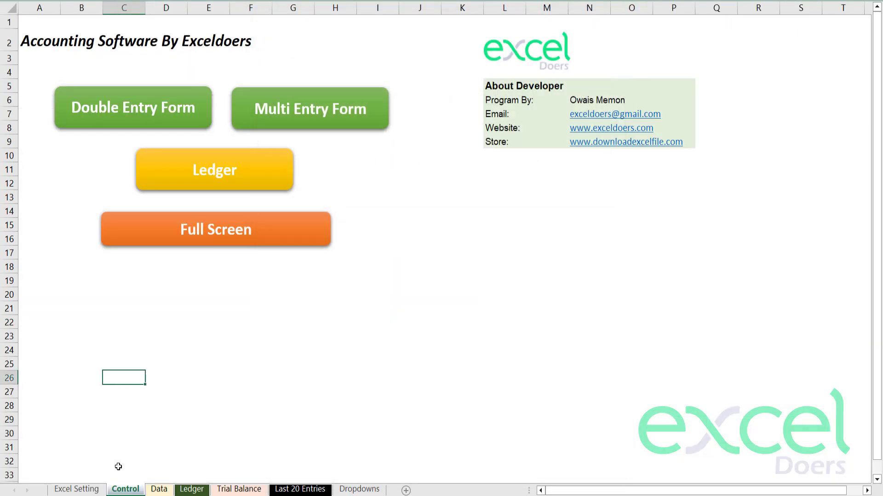
Step: Switch the workbook's full-screen display off and back on
click(227, 243)
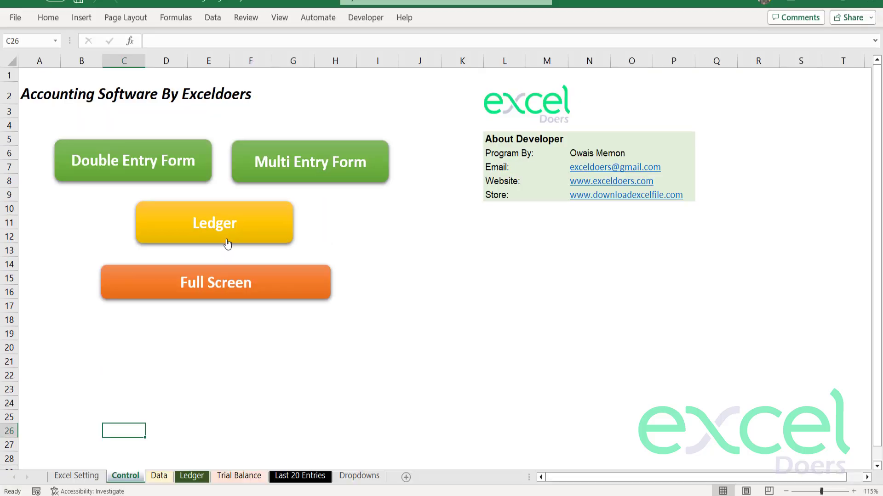
click(209, 281)
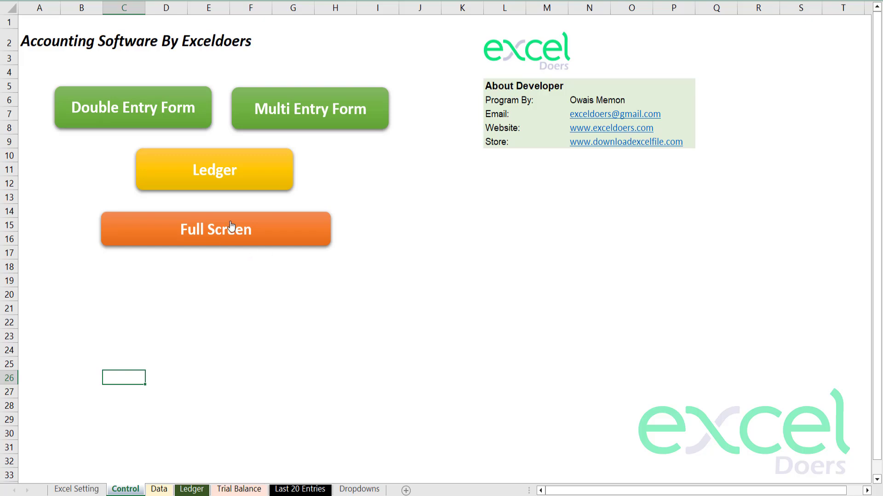
Step: Open the double-entry form and keep Current Asset as the debit main account and Equity as the credit main account
click(132, 113)
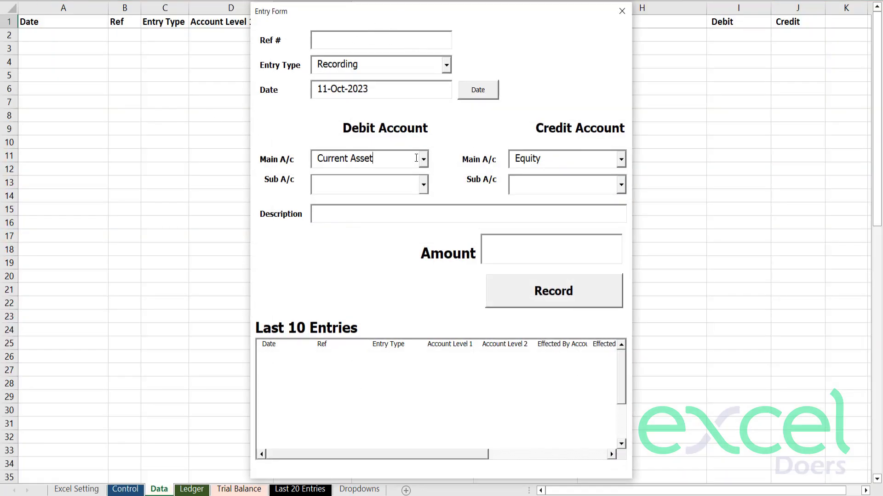
click(426, 184)
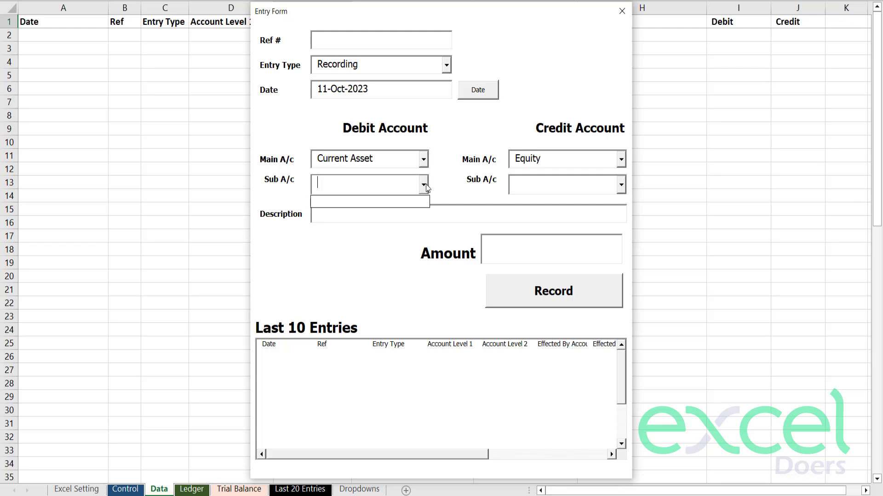
click(621, 184)
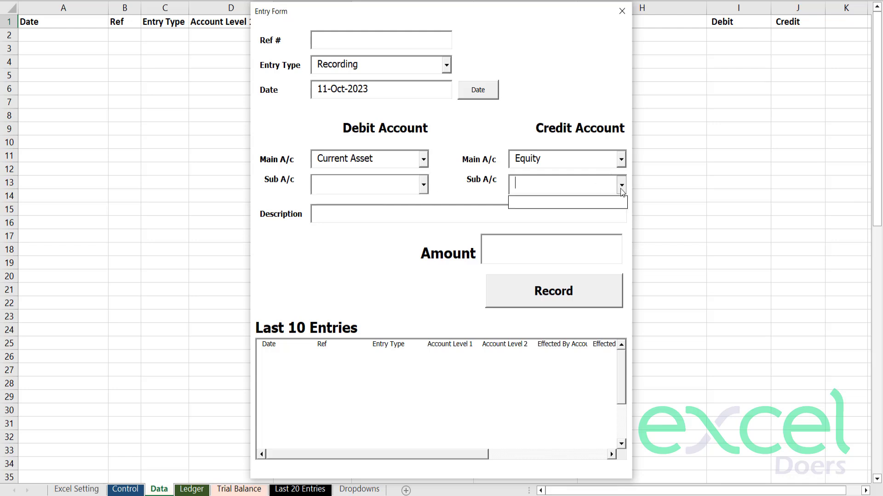
click(423, 159)
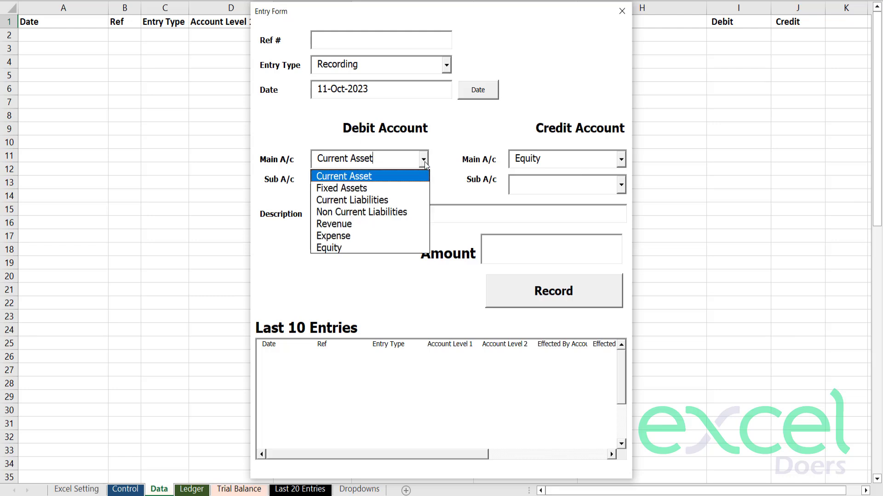
click(367, 176)
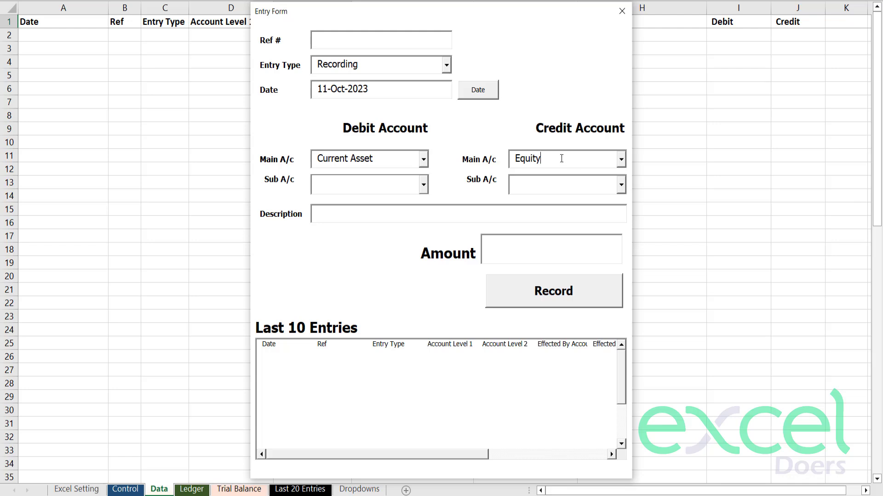
click(621, 158)
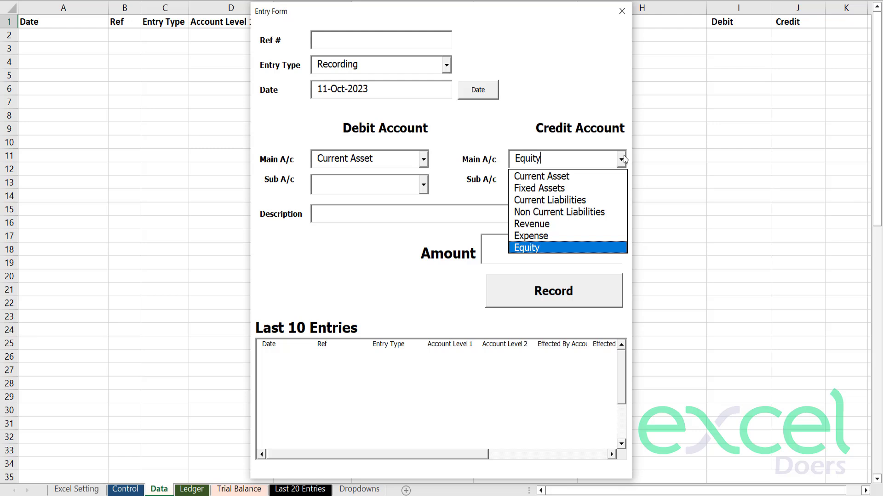
click(623, 159)
Step: Create Cash as a new debit sub-account under Current Asset and check it in the sub-account list
text(Cash)
key(Tab)
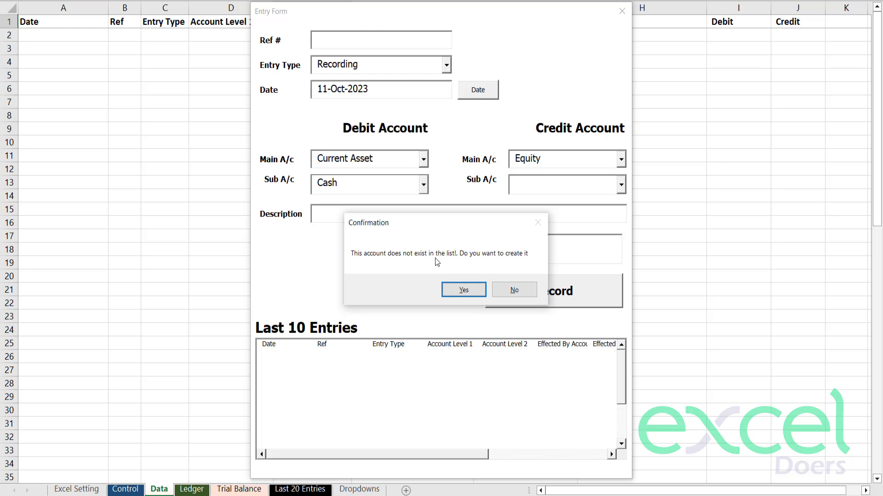
click(464, 290)
click(425, 186)
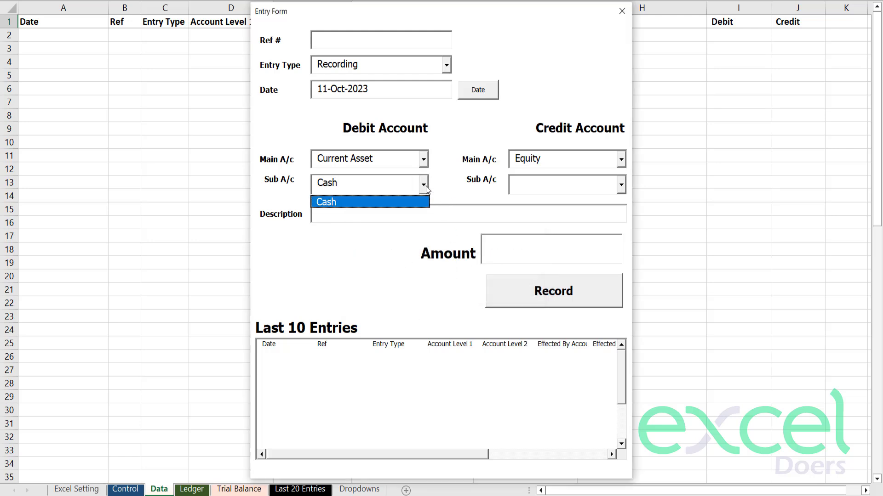
click(425, 186)
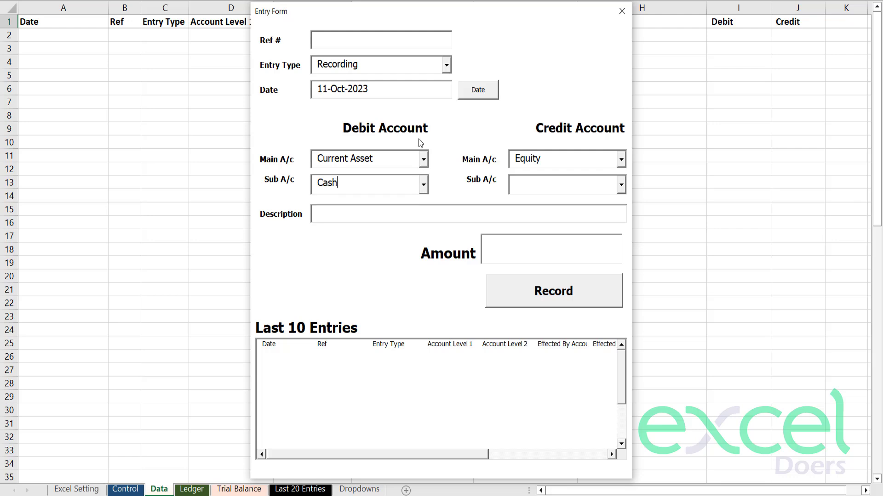
Step: Check the debit sub-accounts offered under Current Liabilities and reselect Current Asset with the Cash sub-account
click(424, 159)
click(366, 200)
click(423, 186)
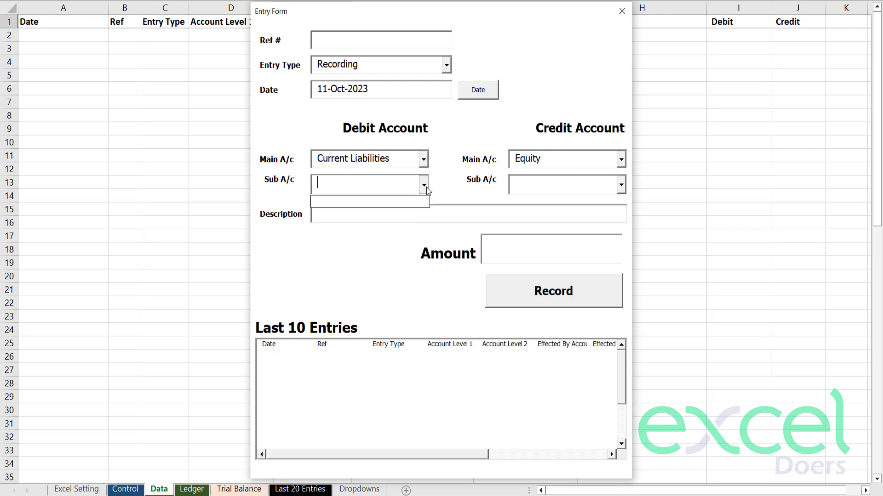
click(423, 186)
click(424, 156)
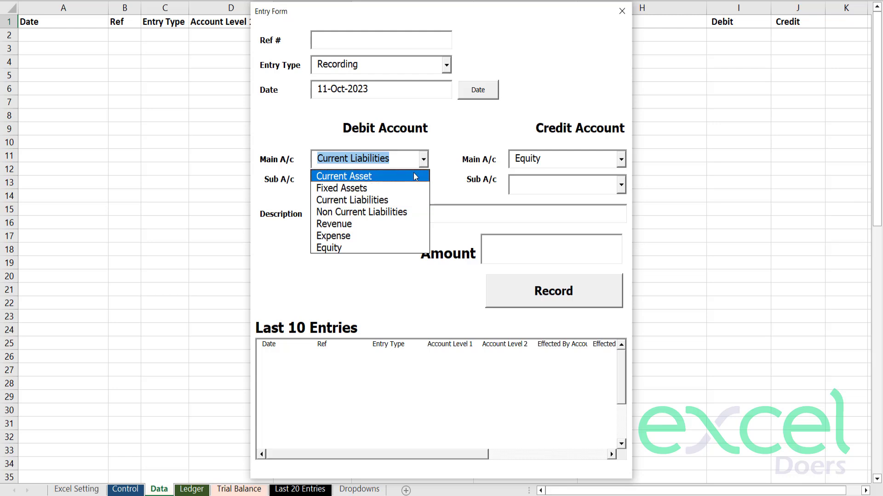
click(413, 173)
click(424, 186)
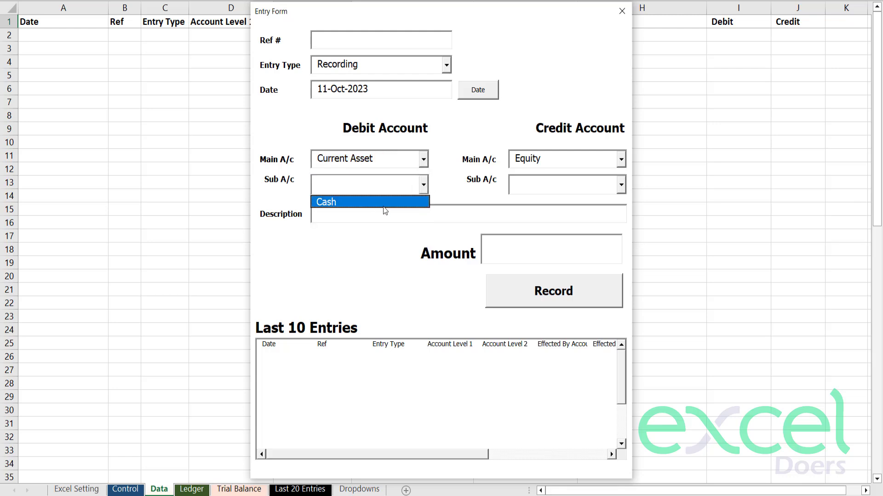
click(369, 202)
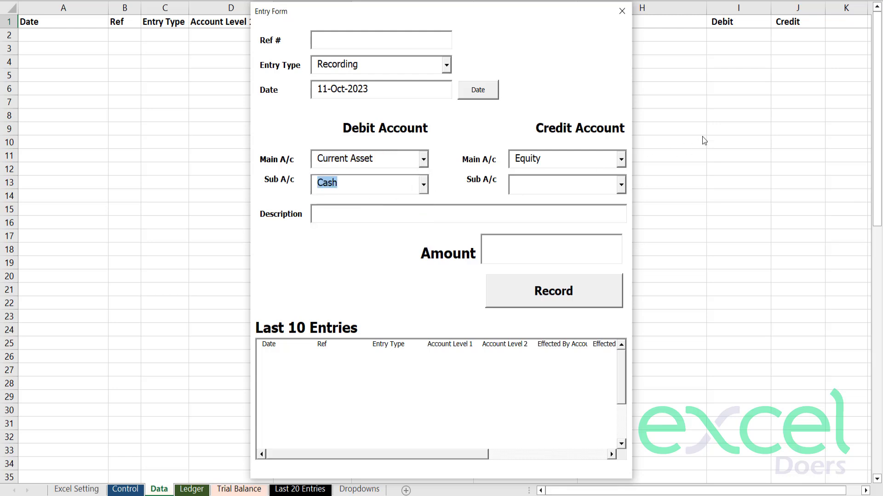
Step: Keep Equity as the credit main account and create the owner's named equity account as its new sub-account
click(621, 161)
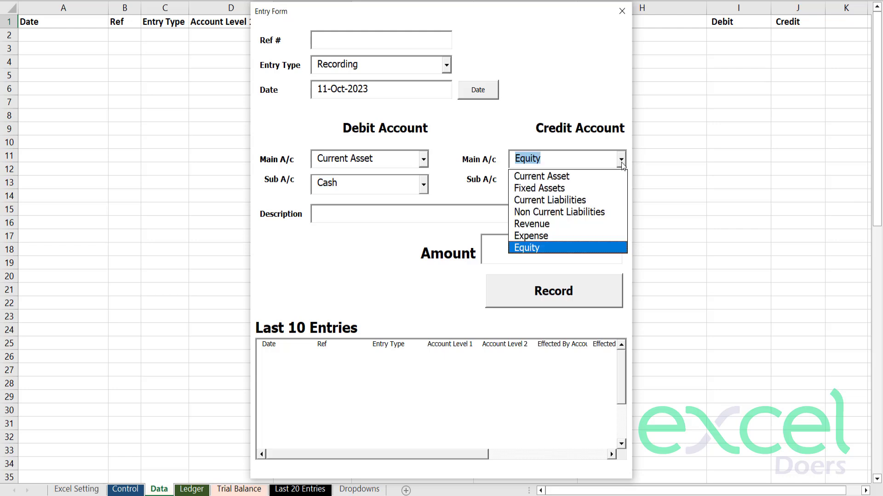
click(622, 162)
click(569, 187)
text(Owais Equity)
key(Tab)
click(463, 287)
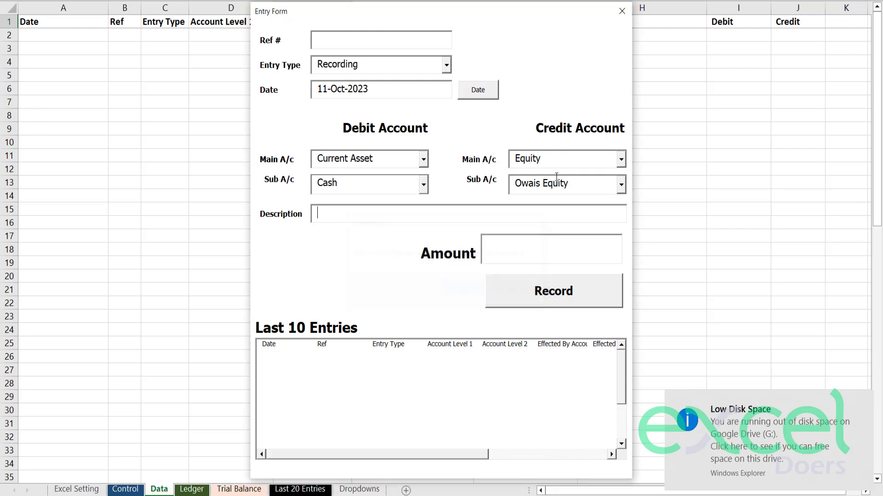
Step: Describe the entry as "Establish the business" and set its amount to 1000000
text(Invested )
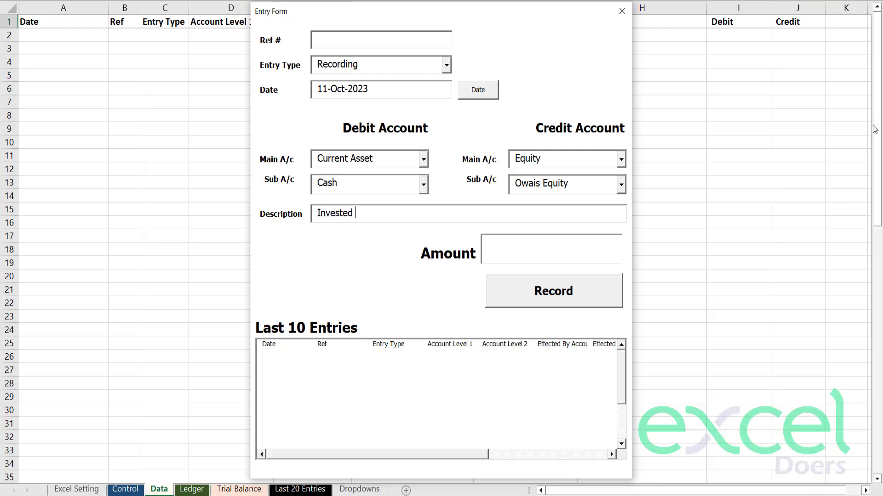
text(in the Business)
drag(420, 213, 191, 207)
text(Establish the business)
key(Tab)
text(1000000)
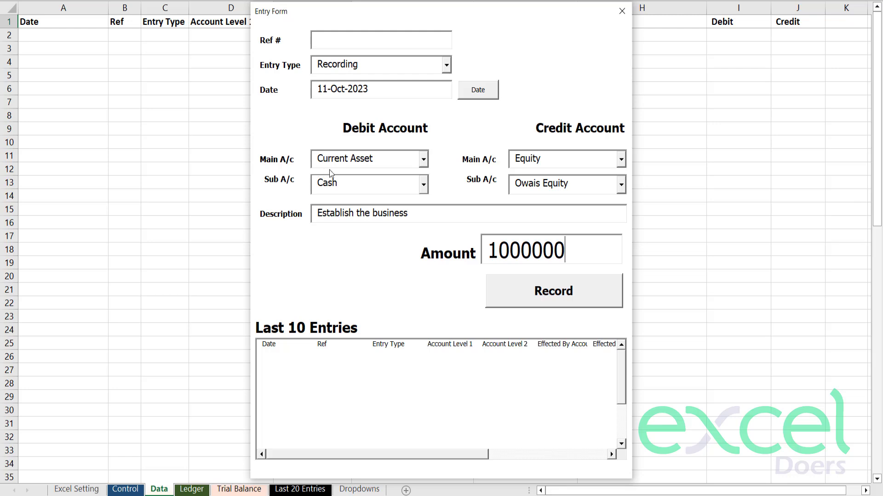
Step: Record the cash investment entry and confirm the posting
click(548, 294)
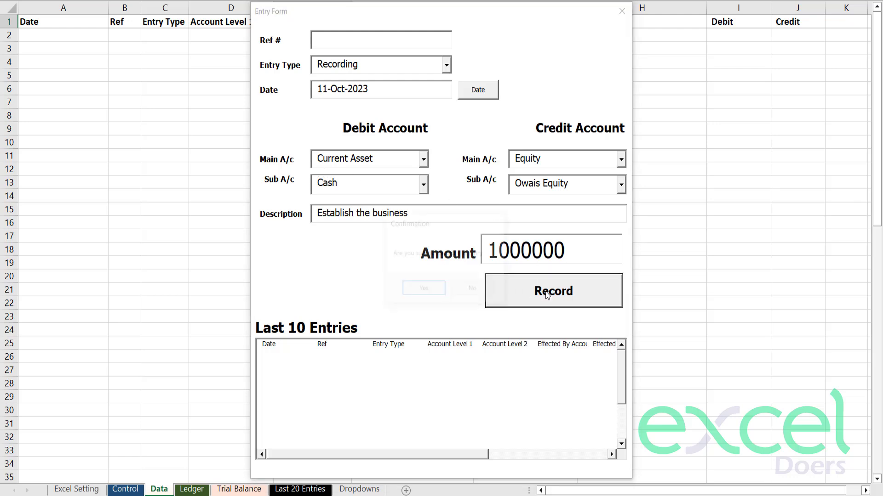
click(423, 291)
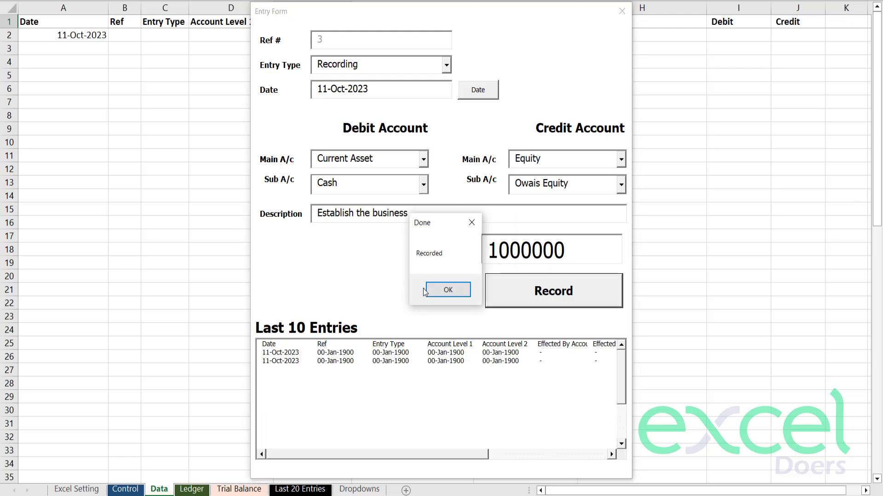
click(449, 290)
Step: Move the entry form aside to examine the recorded debit and credit rows on the Data sheet, and close the form
drag(399, 21, 536, 193)
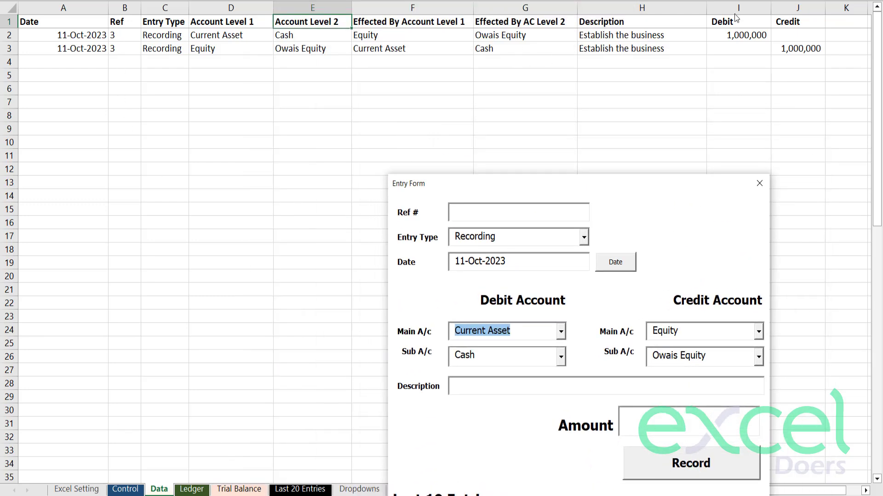
drag(619, 183, 606, 183)
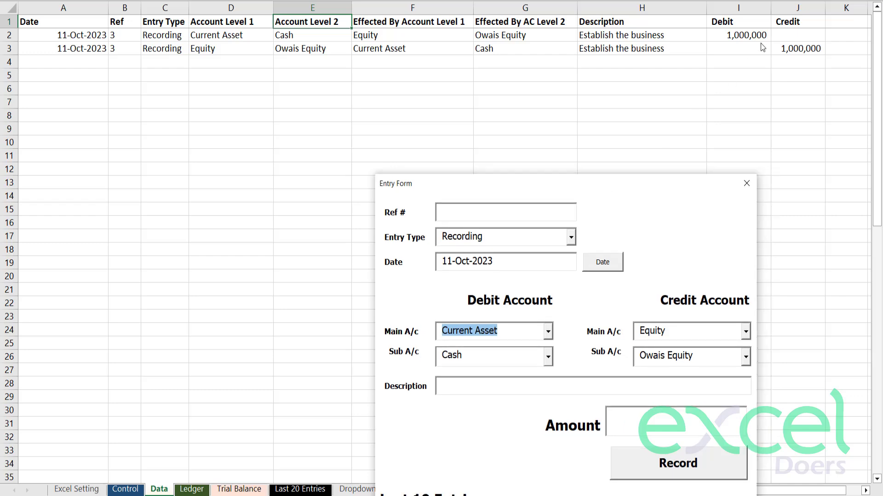
drag(504, 183, 343, 55)
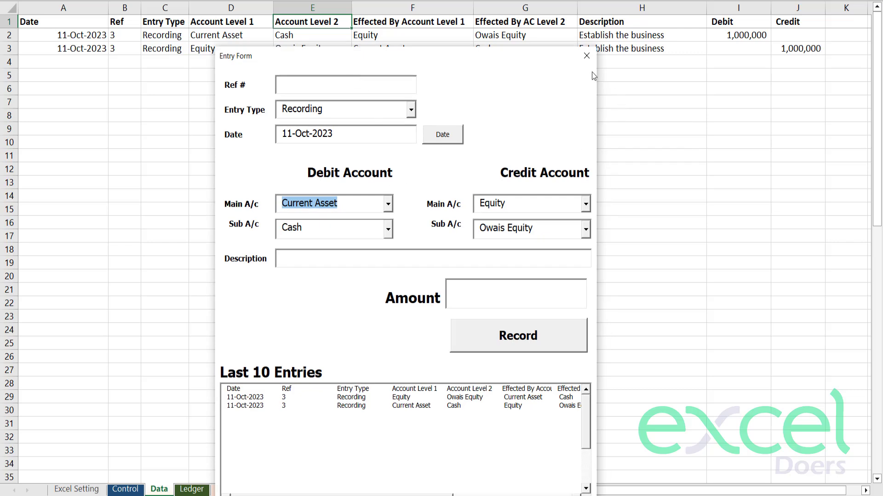
click(586, 55)
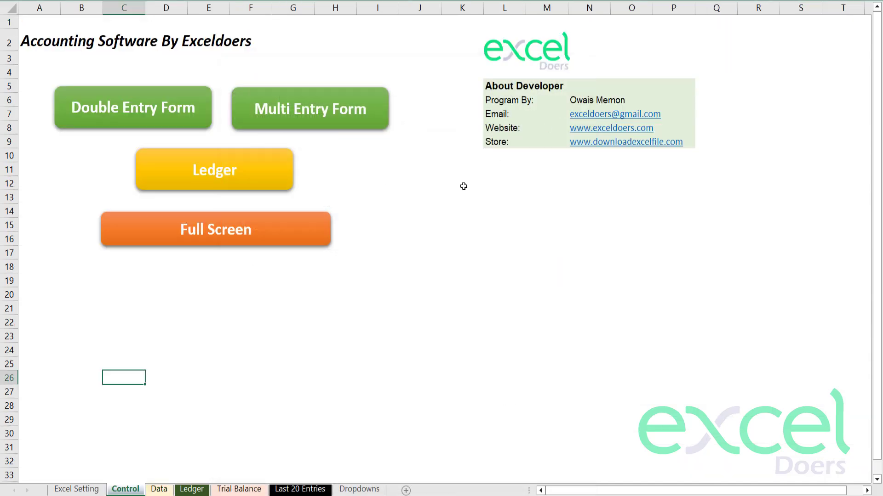
Step: Examine the Current Asset and Equity balance rows on the Trial Balance sheet
click(231, 488)
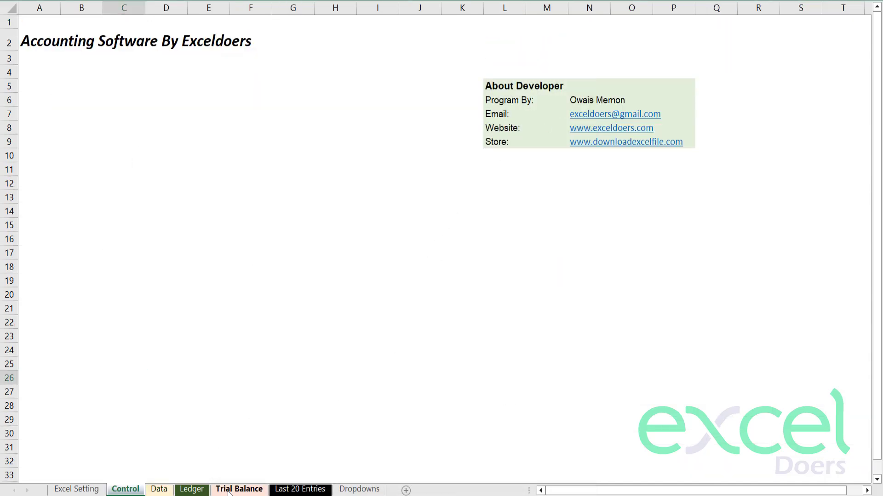
click(282, 180)
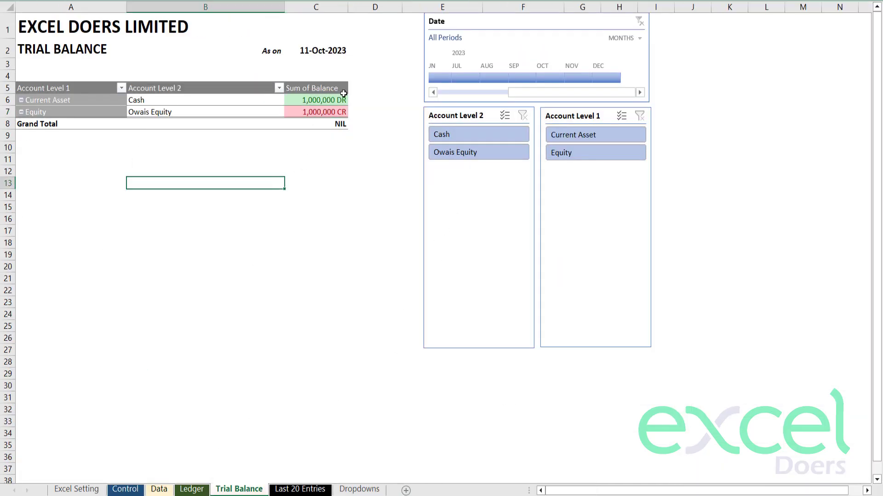
drag(332, 100, 52, 105)
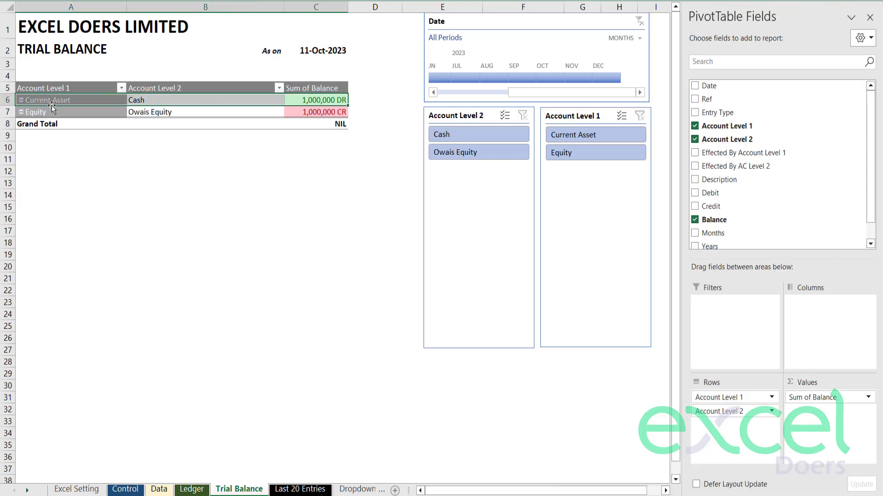
drag(301, 113, 89, 112)
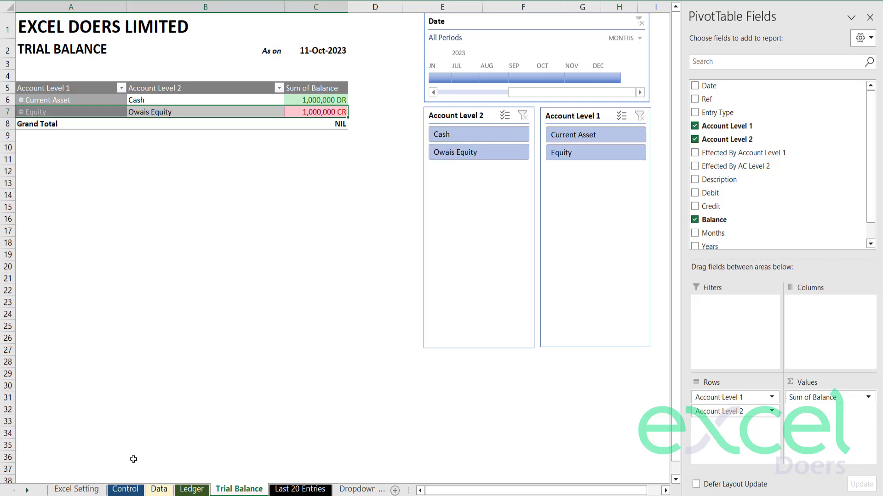
Step: Open the Double Entry Form from the Control sheet and create Bank as the debit sub-account under Current Asset
click(124, 489)
click(162, 94)
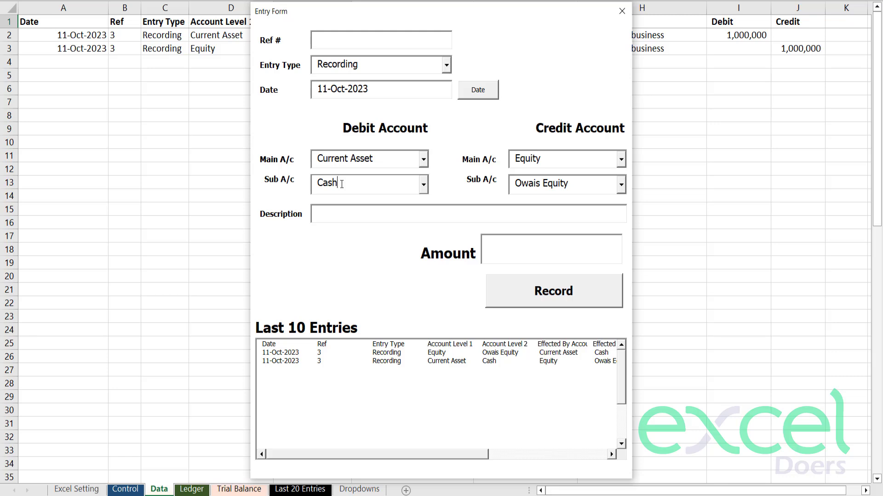
drag(364, 181, 256, 182)
text(Bank)
key(Tab)
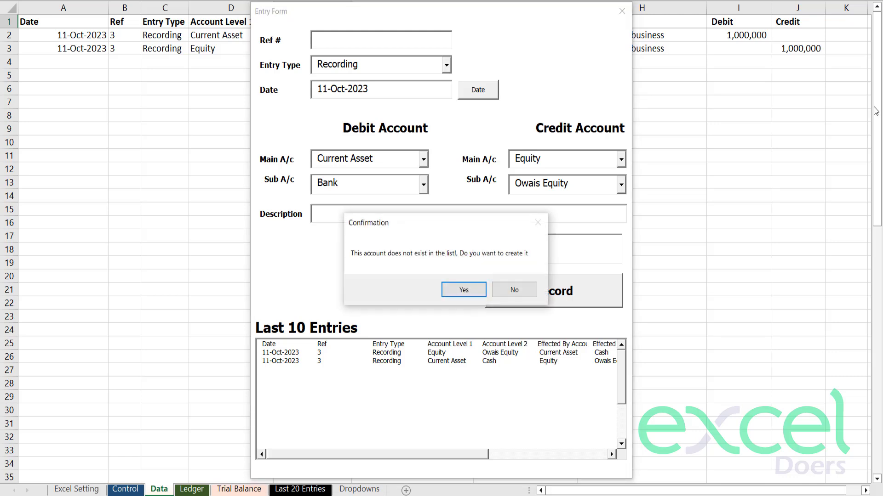
key(Return)
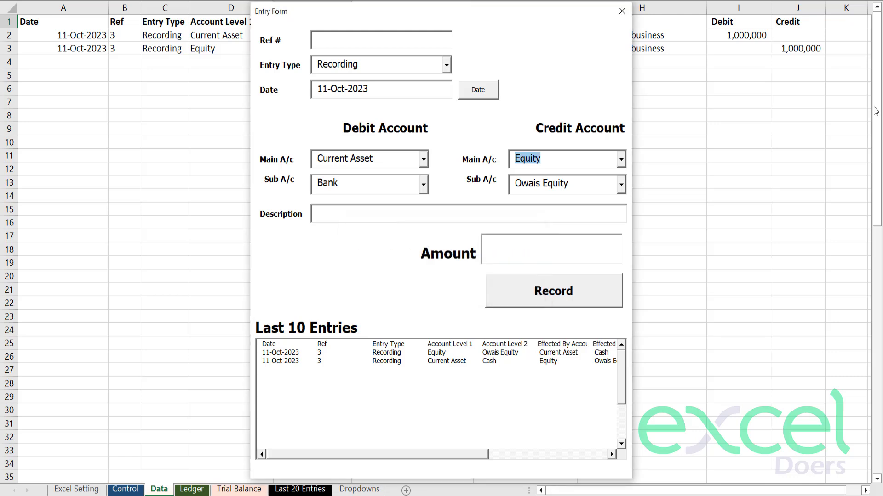
Step: Set the credit account to Current Asset with Cash as its sub-account
click(621, 162)
click(605, 174)
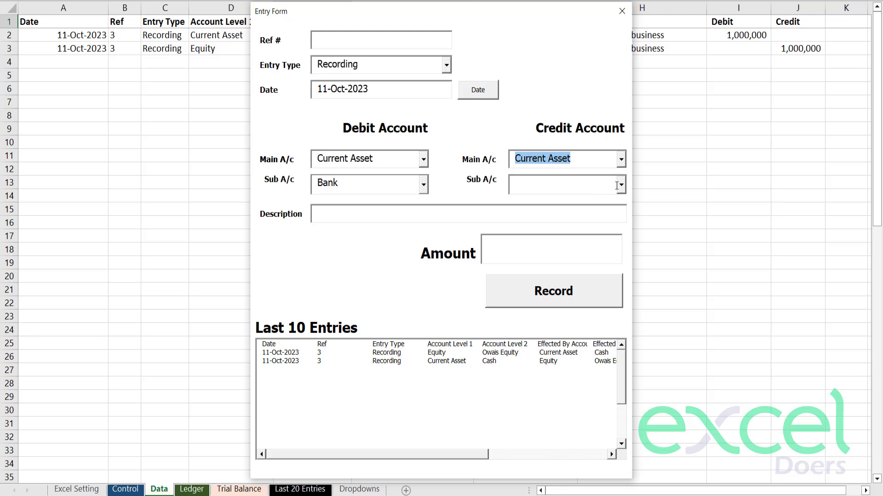
click(616, 186)
click(597, 201)
Step: Describe the entry as "Deposit Cash in to bank", set its amount to 300000, and record it with confirmation
click(486, 218)
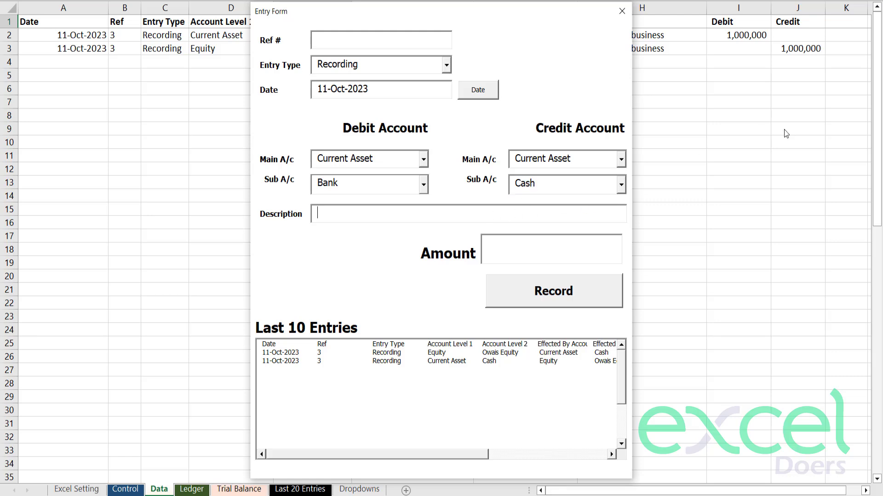
text(Deposit Cash in to bank)
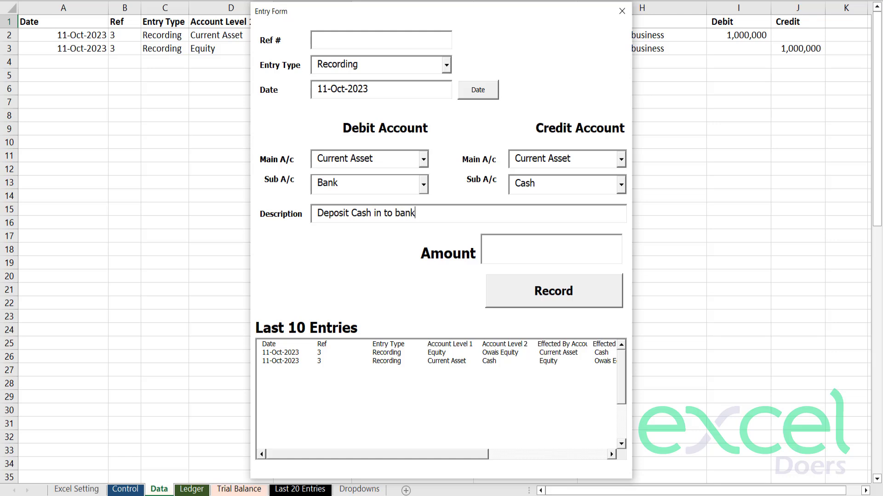
click(510, 250)
text(300000)
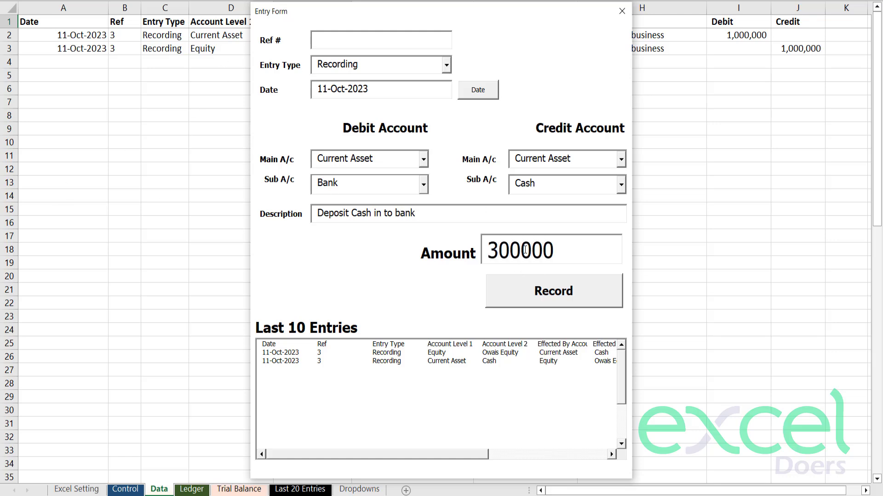
drag(520, 250, 472, 258)
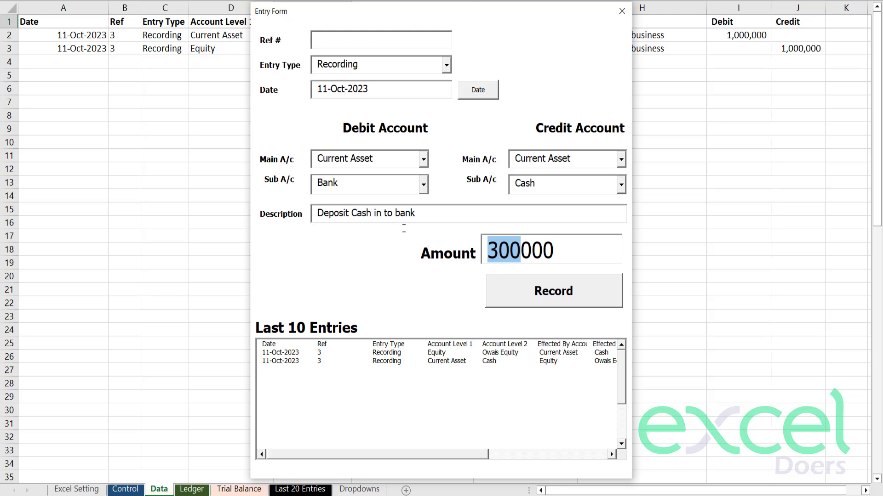
click(578, 301)
click(430, 290)
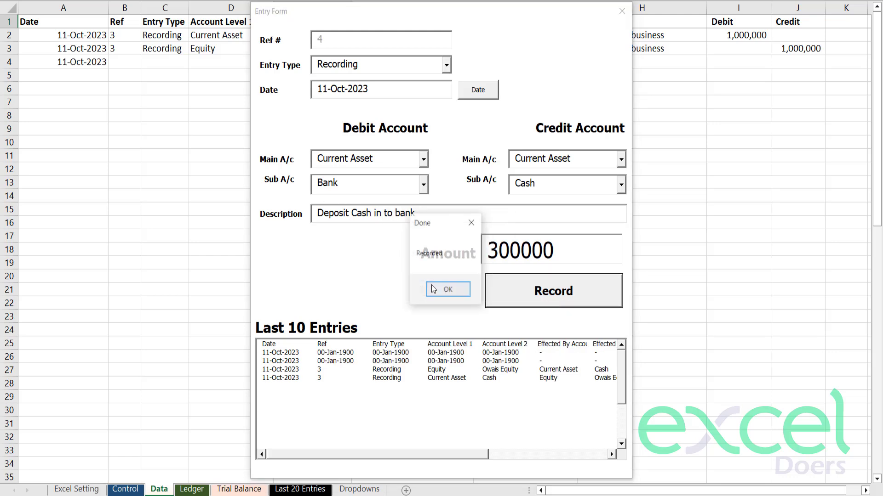
click(457, 290)
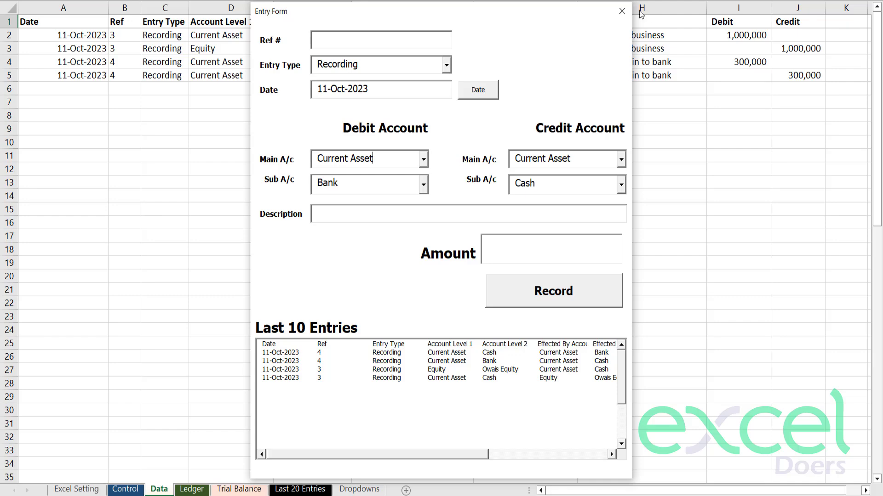
Step: Close the entry form and examine the Cash, Bank and Equity balance rows on the Trial Balance sheet
click(622, 11)
click(239, 489)
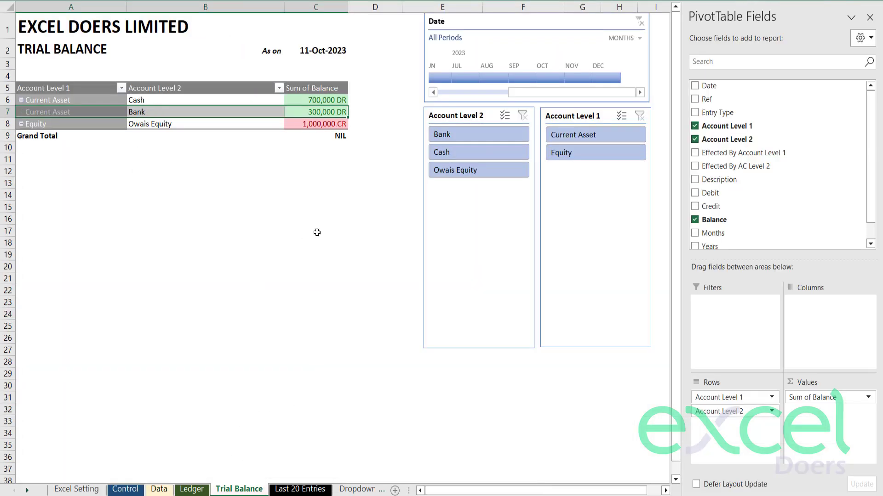
click(317, 240)
click(328, 103)
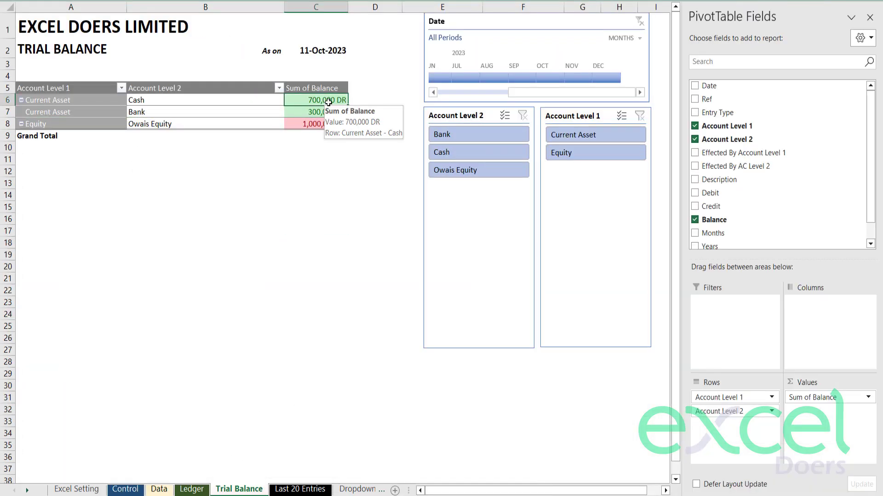
click(149, 100)
key(shift+Right)
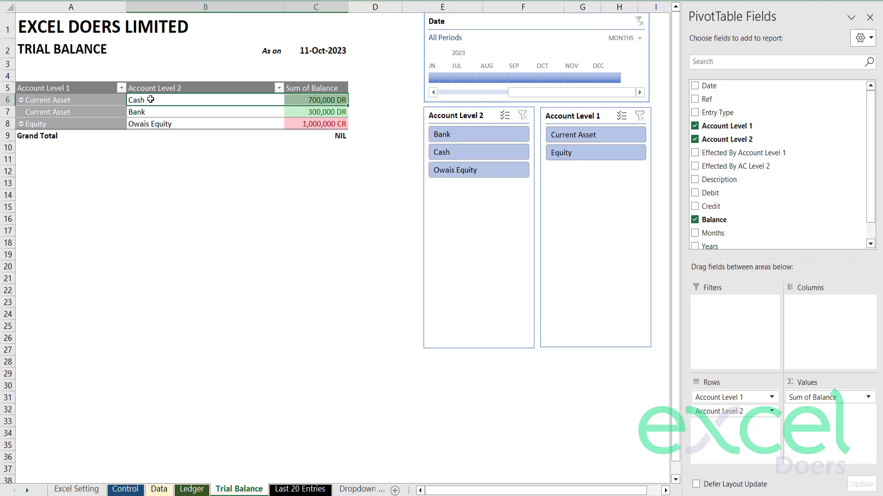
click(343, 111)
click(182, 113)
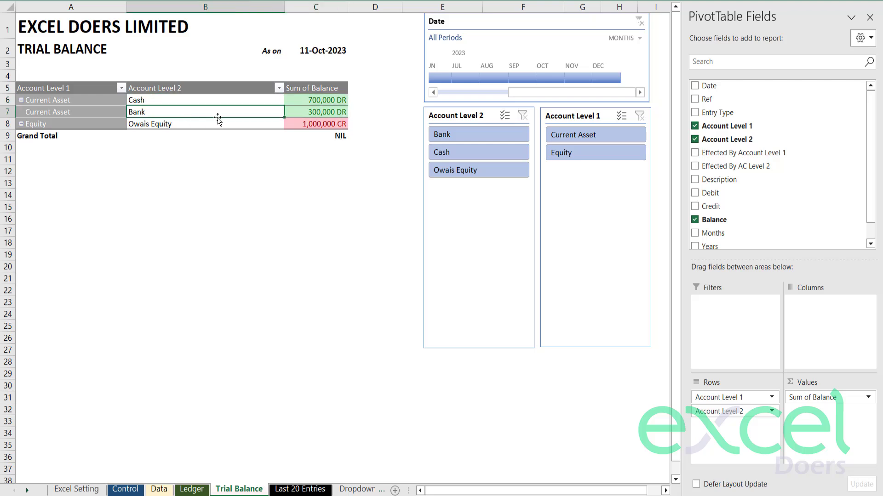
drag(320, 102, 240, 121)
click(339, 150)
click(206, 291)
Step: Reopen the Double Entry Form from the Control sheet and create Inventory as the debit sub-account under Current Asset
key(ctrl+Page_Up)
key(ctrl+Page_Up)
key(ctrl+Page_Up)
click(201, 392)
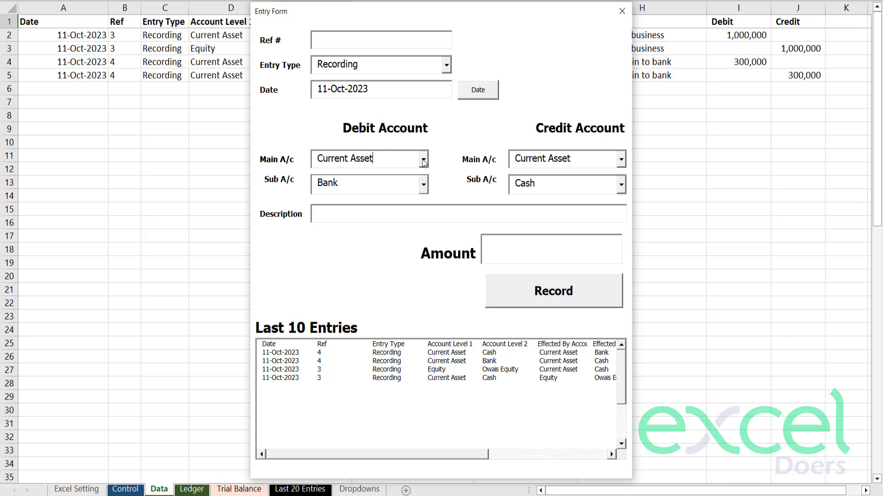
drag(392, 183, 249, 188)
text(Inventory)
key(Tab)
key(Return)
Step: Keep Cash as the credit sub-account, then record and confirm the entry as "Bought Inventory on Cash" for 50000
drag(552, 187, 507, 189)
key(Tab)
text(Bought Inventory)
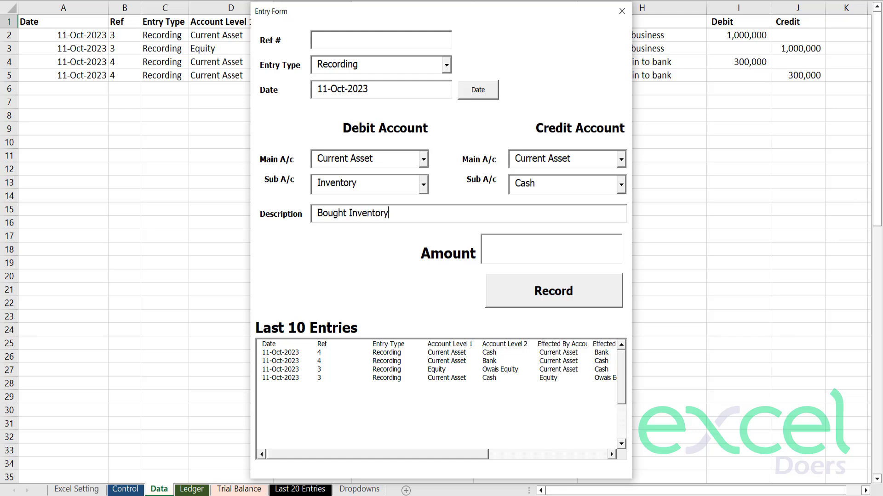
text( on Cash)
text(5)
text(0000)
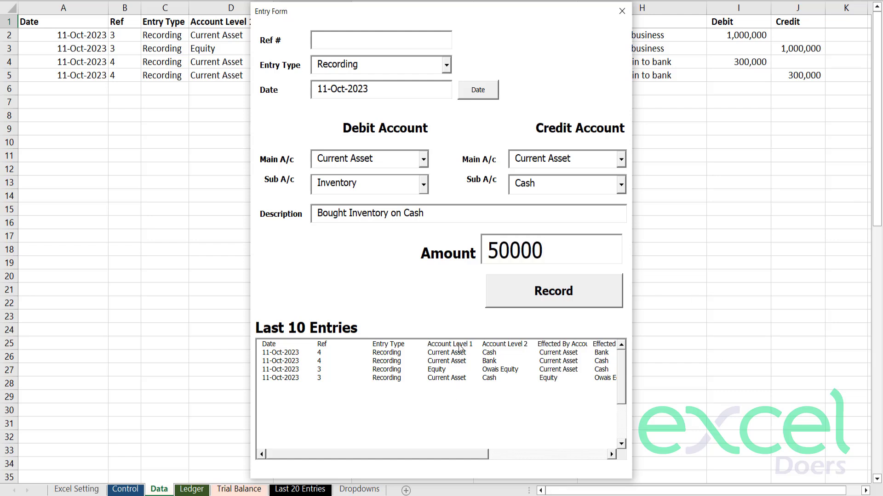
click(507, 304)
click(420, 289)
click(451, 289)
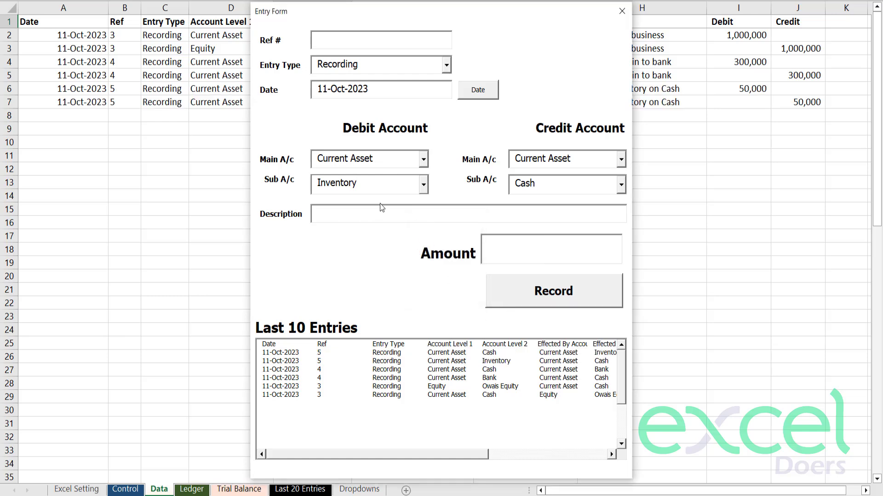
Step: Set the credit main account to Current Liabilities and create a new sub-account in the supplier's name
click(621, 164)
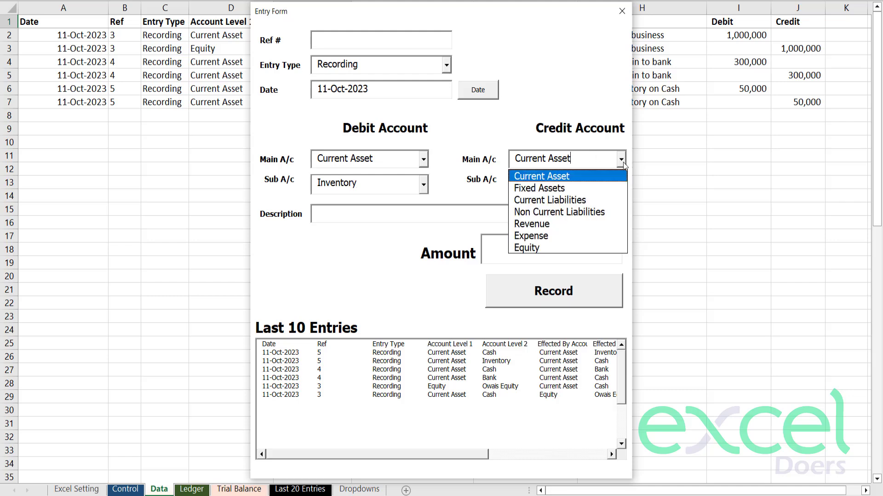
click(573, 201)
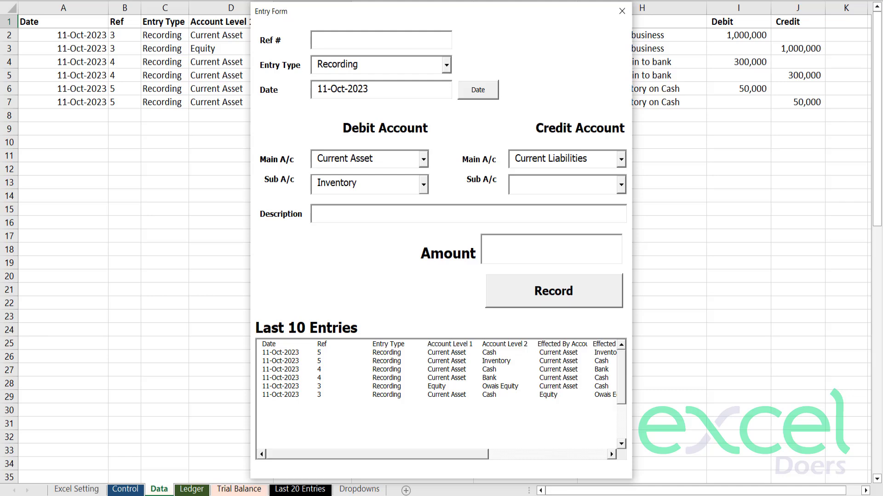
text(John)
text(Supplier)
key(Tab)
key(Return)
Step: Describe the entry as inventory bought from the supplier, set its amount to 60000, and record it with confirmation
text(Bought)
key(BackSpace)
key(BackSpace)
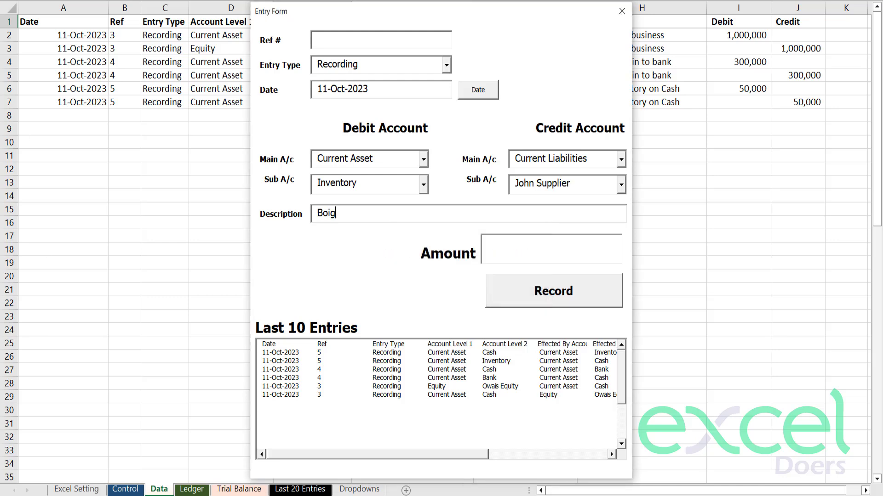
text(h Inventory from John)
key(Tab)
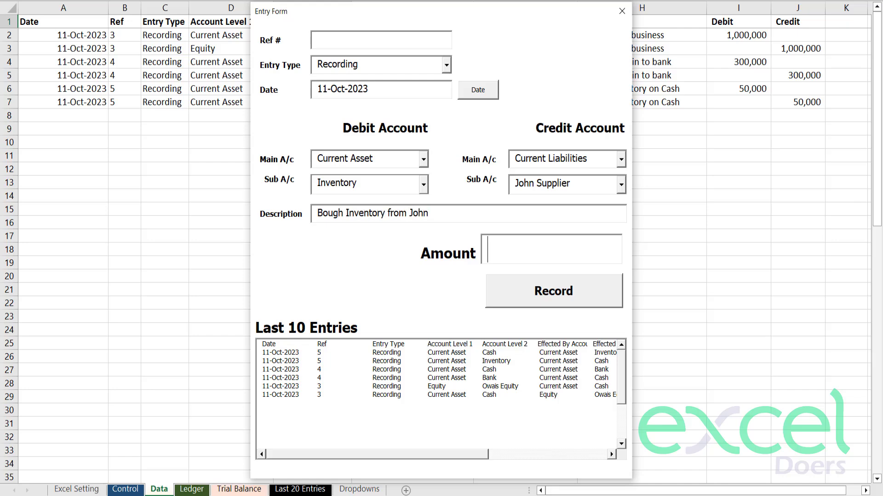
text(60000)
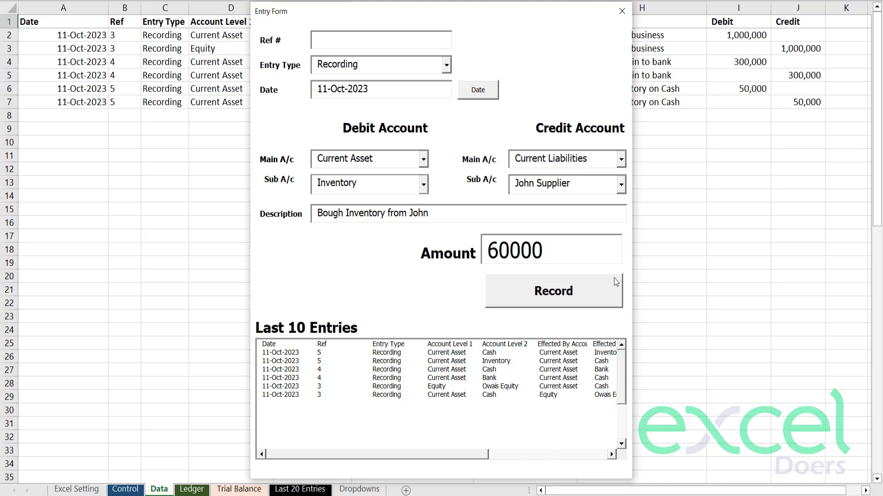
click(616, 282)
click(421, 290)
click(437, 294)
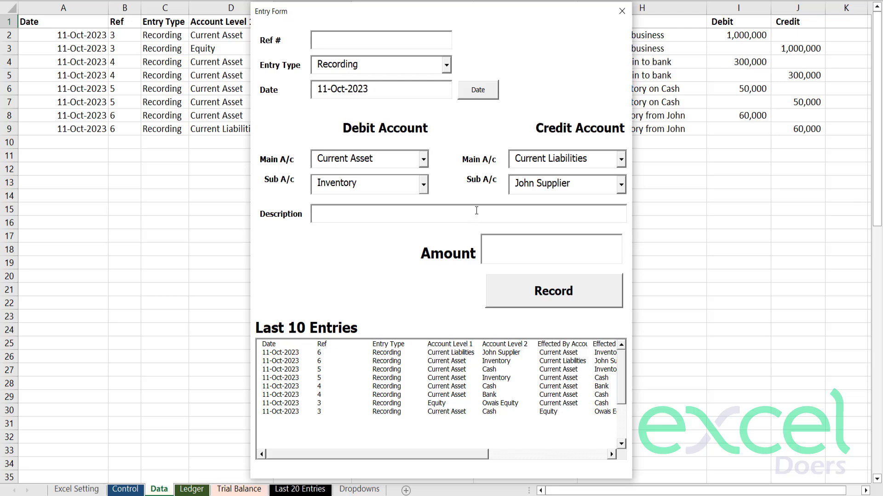
Step: Set the debit main account to Fixed Assets and create Shop as its sub-account
click(421, 159)
click(419, 184)
click(406, 184)
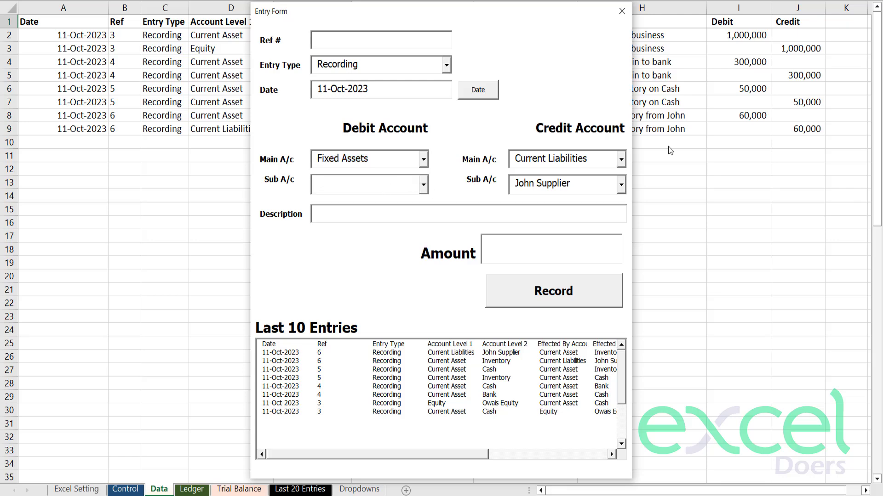
text(Shop)
key(Tab)
key(Return)
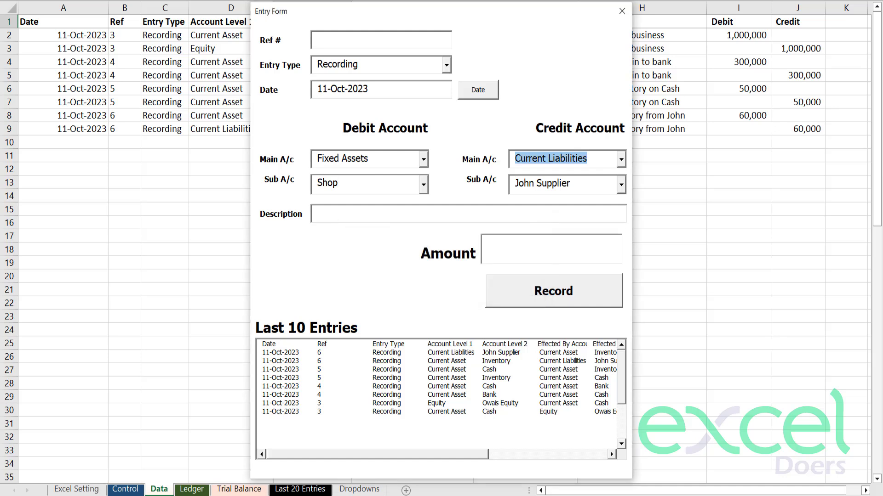
Step: Set the credit account to Current Asset with Bank as its sub-account
click(618, 165)
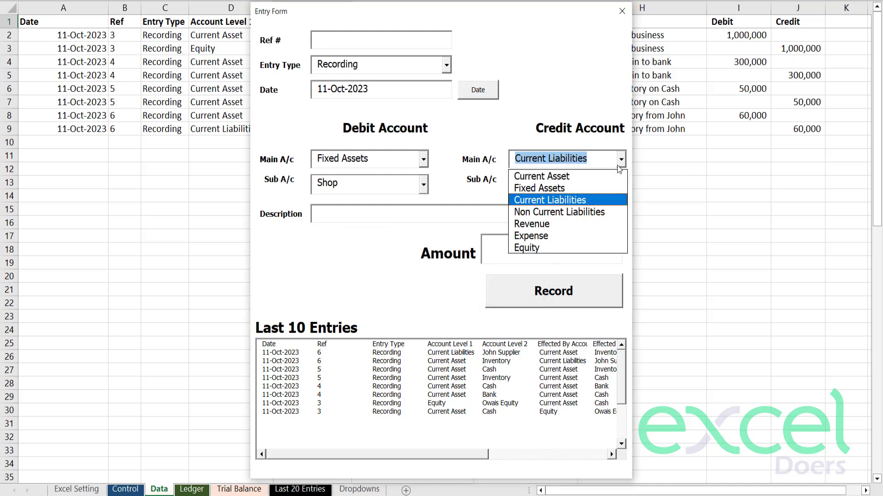
click(566, 176)
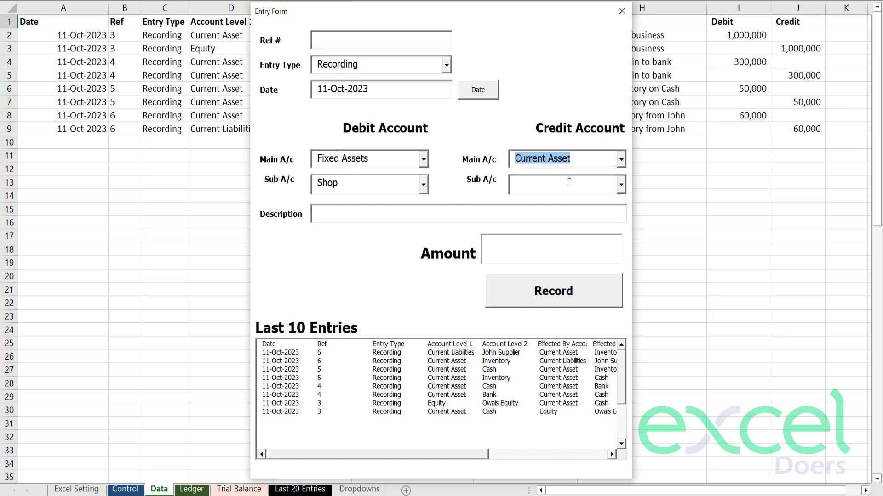
click(621, 187)
click(577, 214)
Step: Describe the entry as "Purchased a shop", set its amount to 100000, and record it with confirmation
click(502, 215)
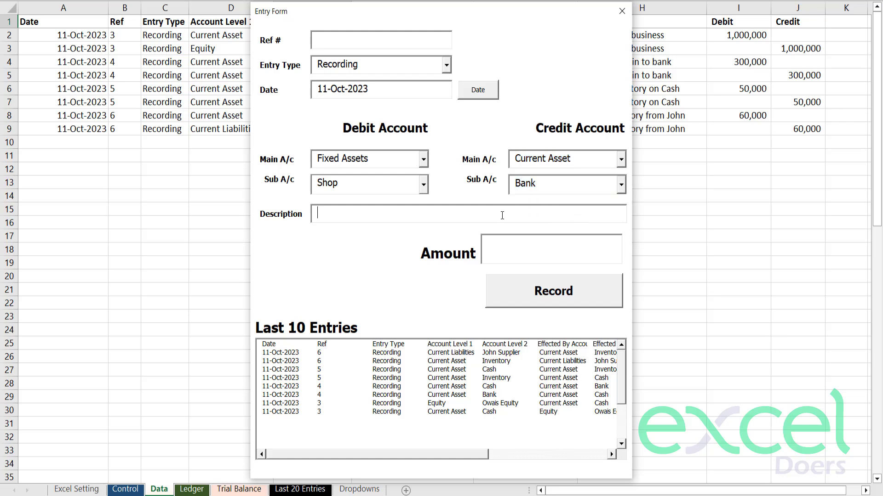
text(Purchased a shop)
key(Tab)
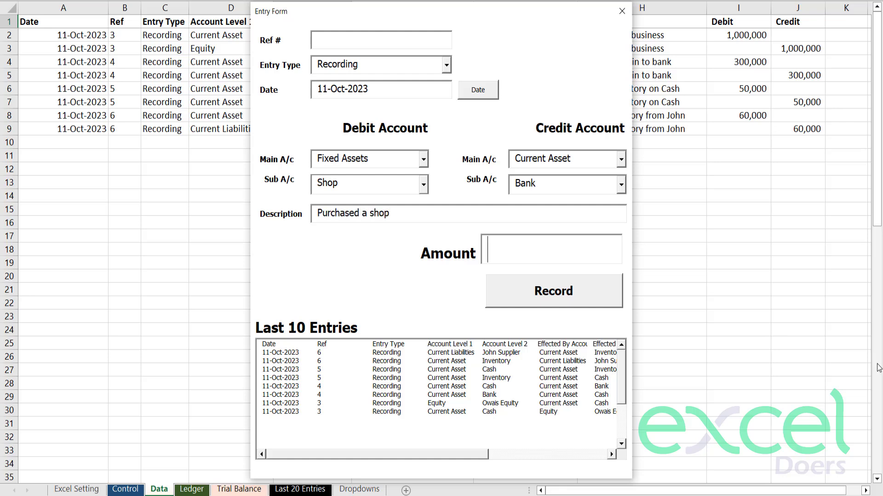
text(100000)
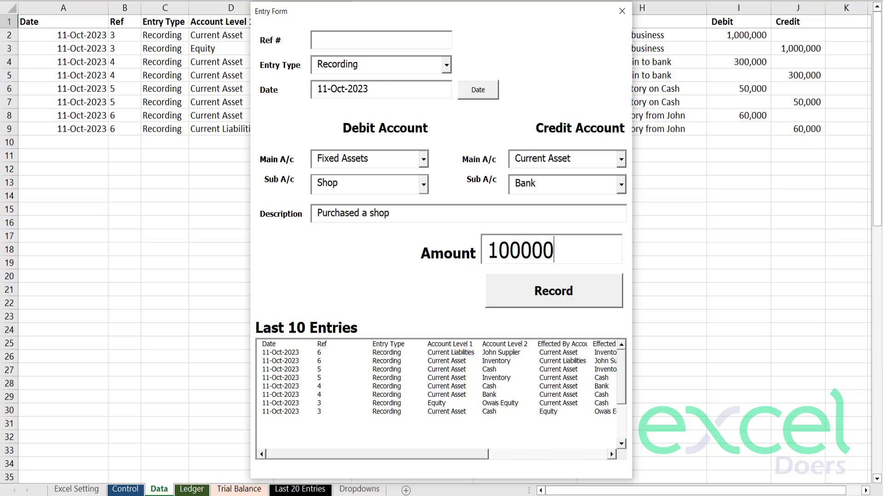
click(564, 289)
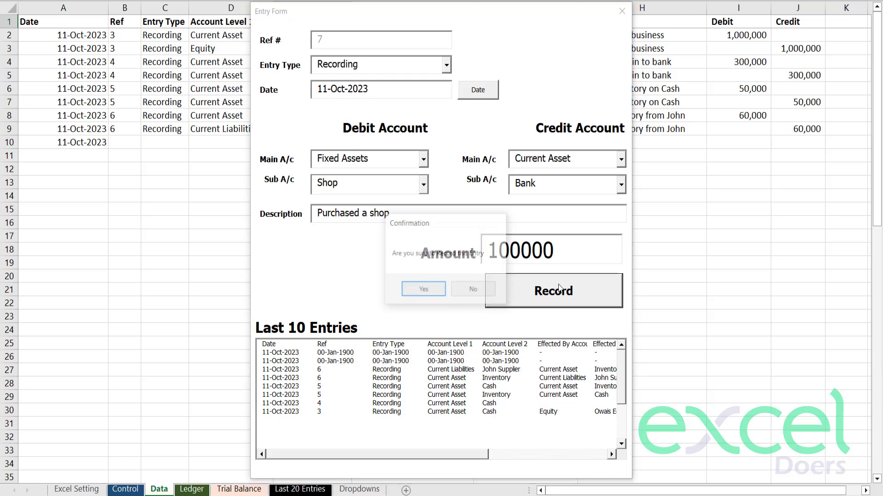
key(Return)
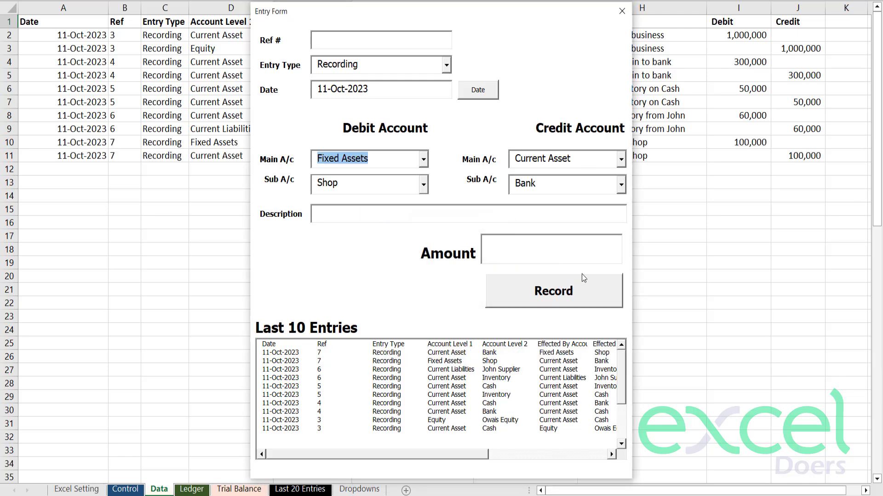
Step: Close the entry form and examine the account balances on the Trial Balance sheet
click(622, 11)
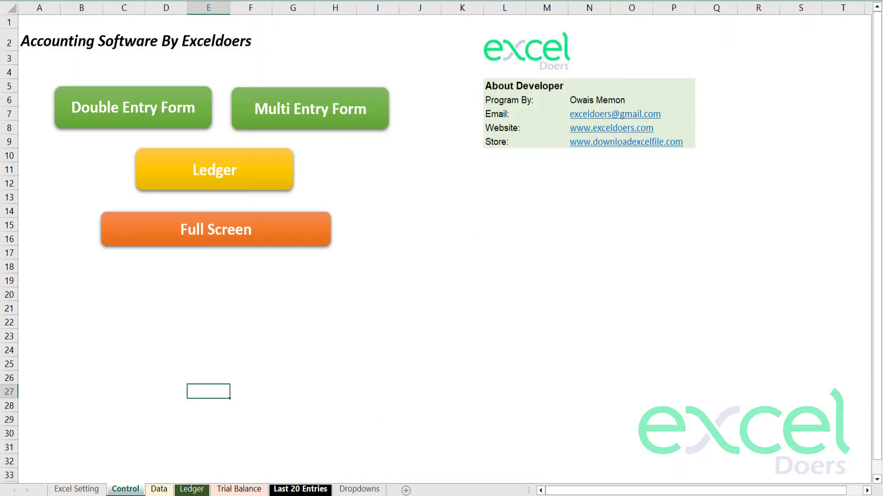
click(236, 489)
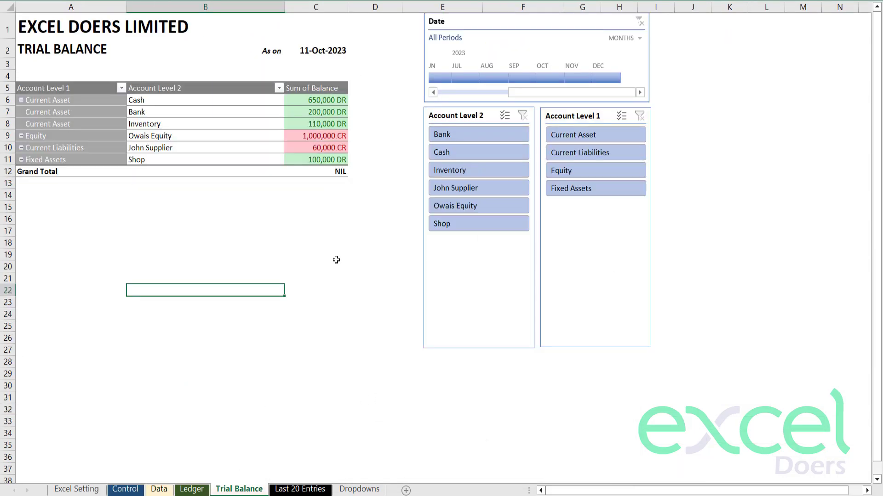
Step: Go through the cash, bank, inventory, equity, supplier and shop rows of the trial balance one by one
drag(307, 100, 233, 100)
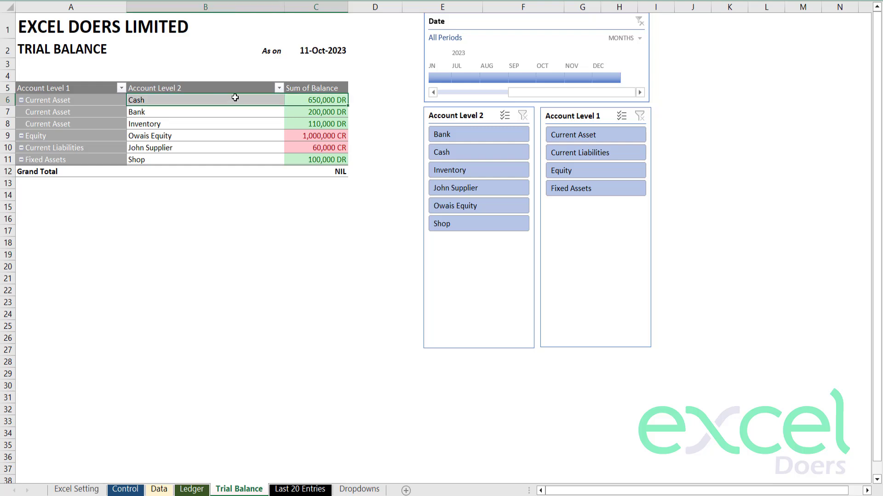
drag(306, 112, 256, 112)
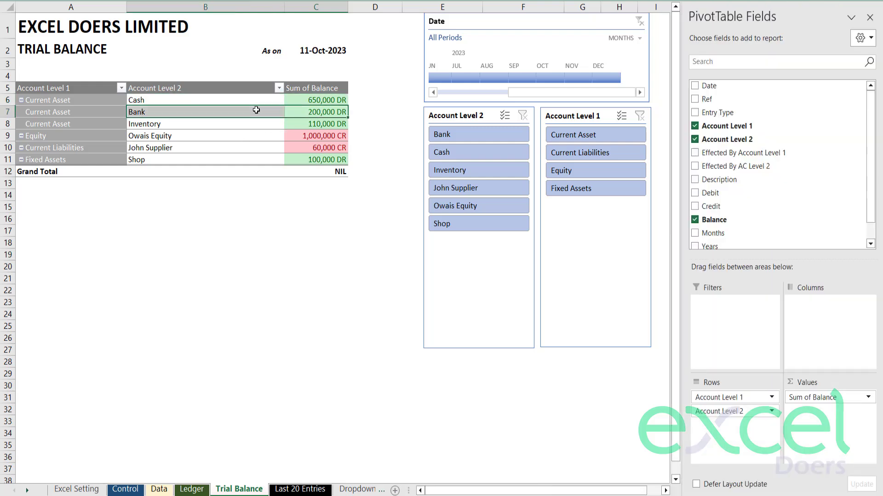
drag(312, 124, 240, 125)
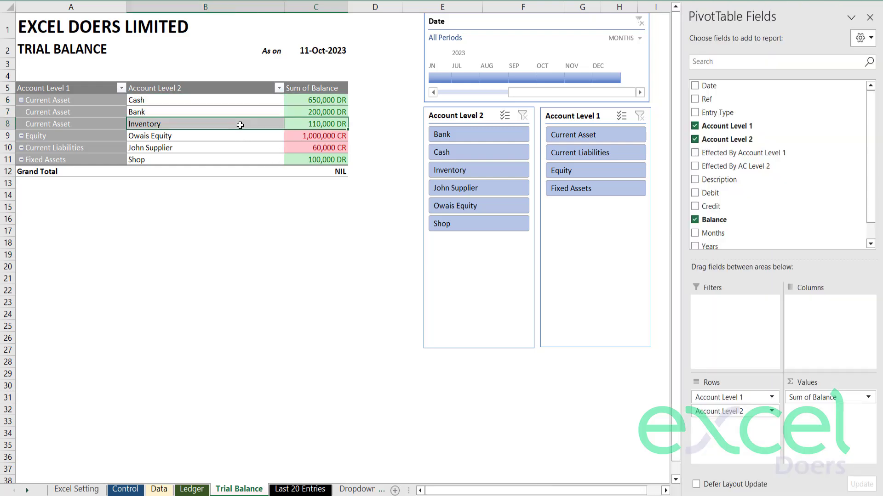
click(297, 147)
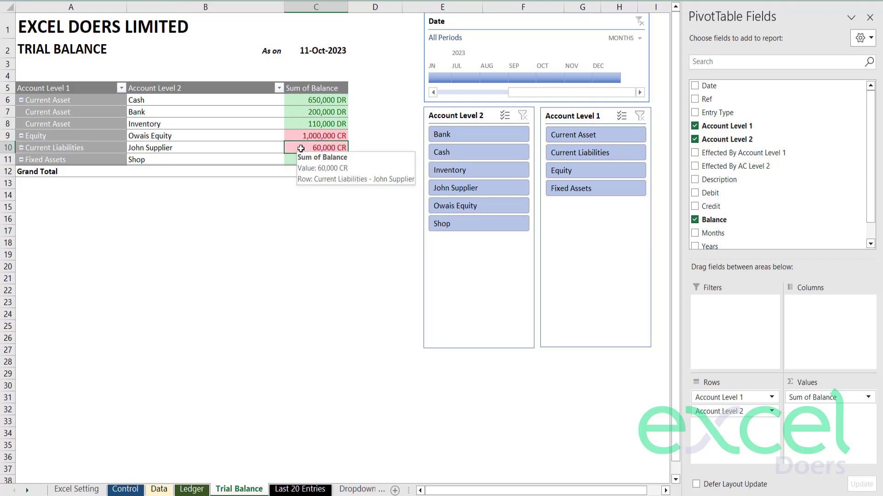
drag(302, 140, 252, 135)
drag(321, 148, 246, 146)
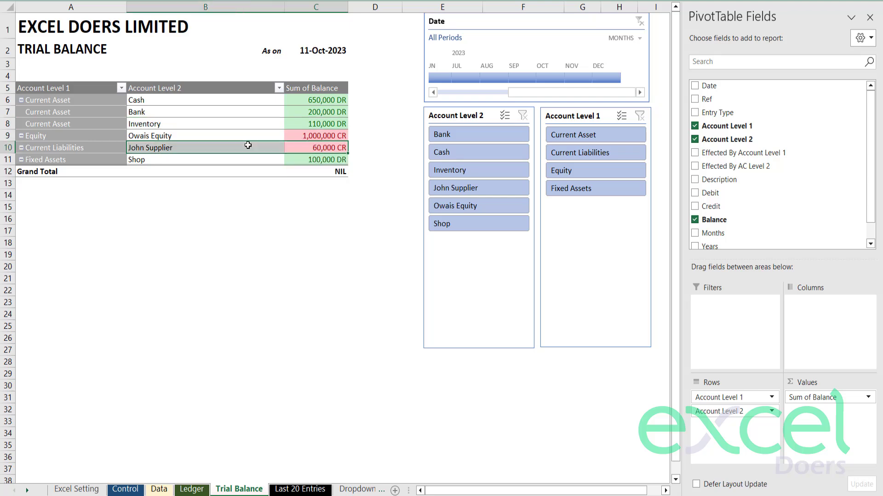
click(65, 148)
drag(305, 158, 266, 157)
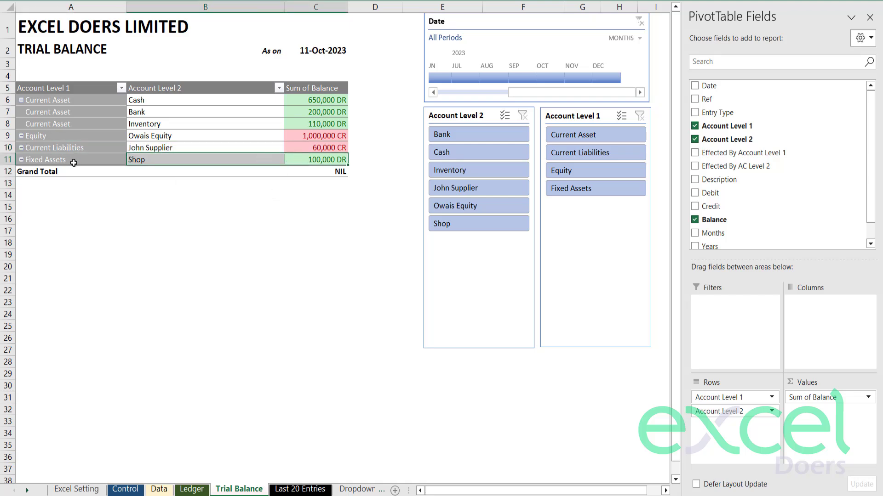
click(318, 157)
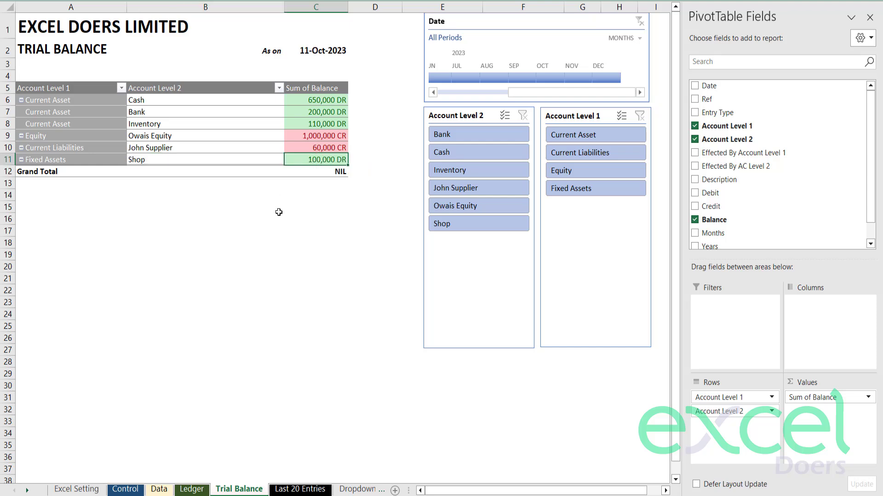
Step: Return to the Control sheet and open the Multi Entry Form
click(125, 489)
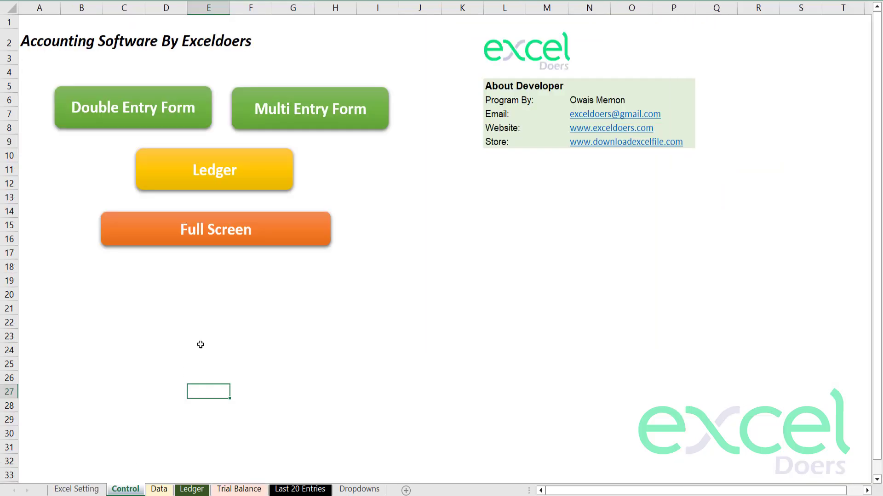
click(178, 115)
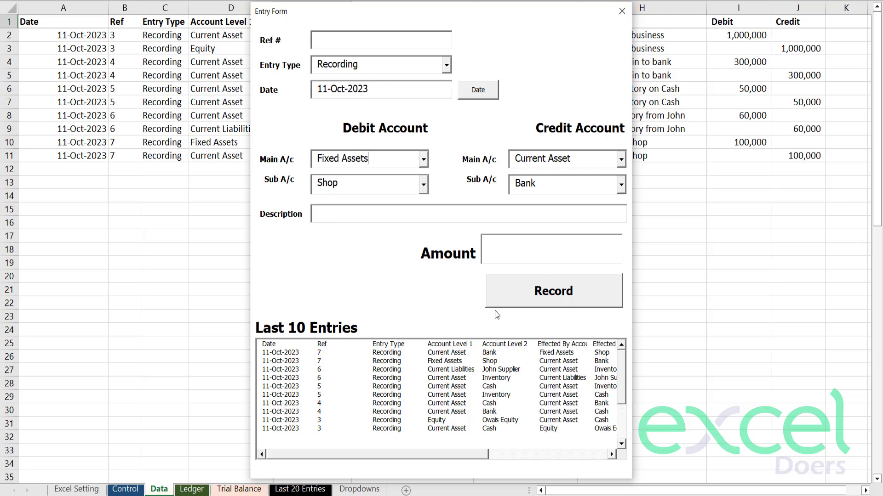
click(621, 11)
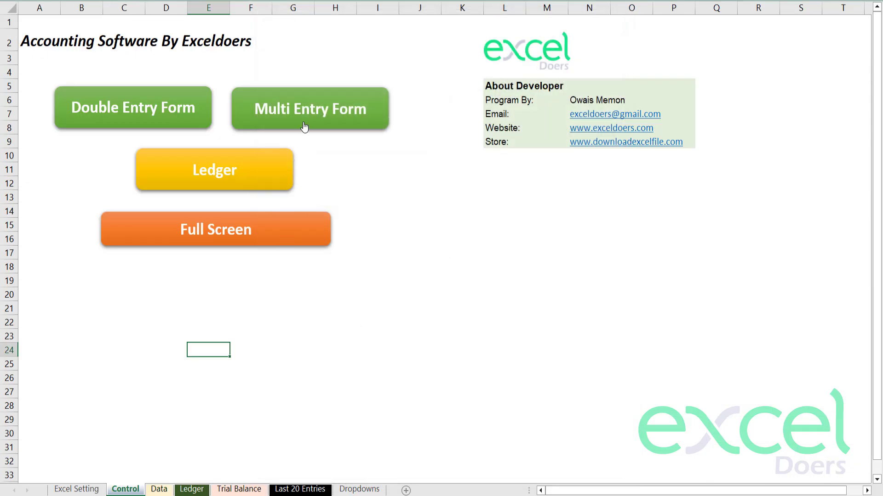
click(305, 127)
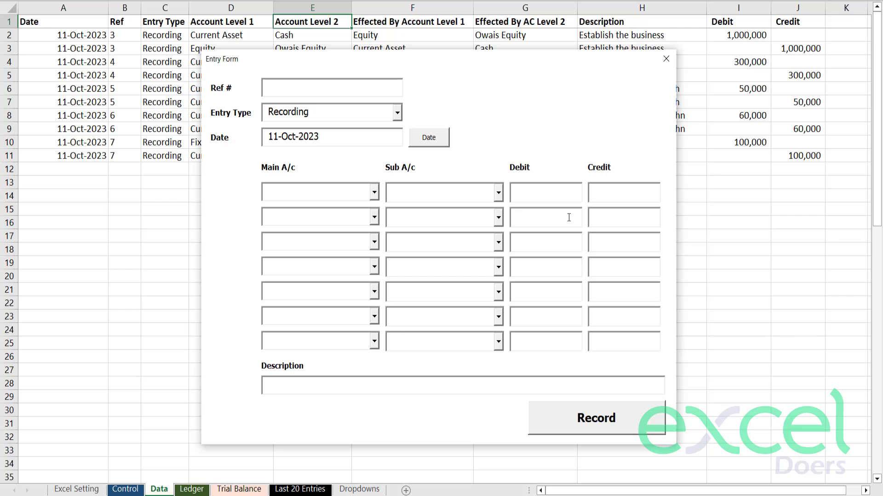
Step: Fill the entry's first line with main account Current Asset, sub-account Cash and a debit of 30000
click(374, 192)
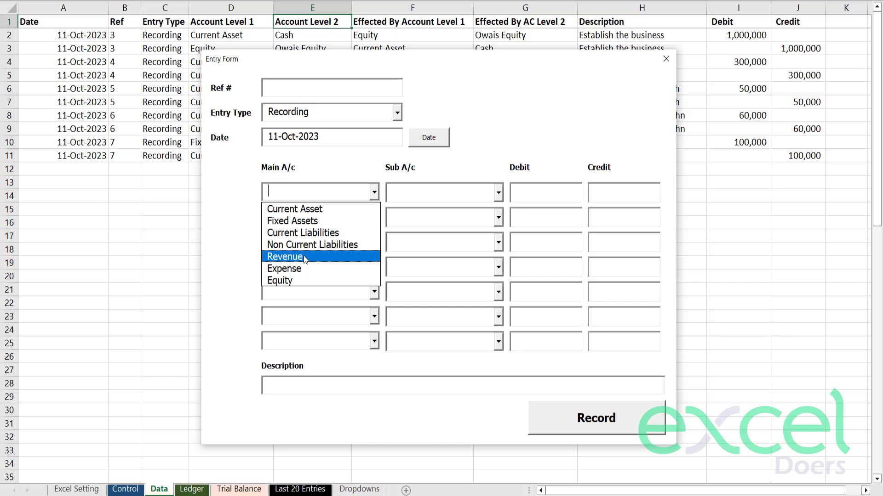
click(304, 209)
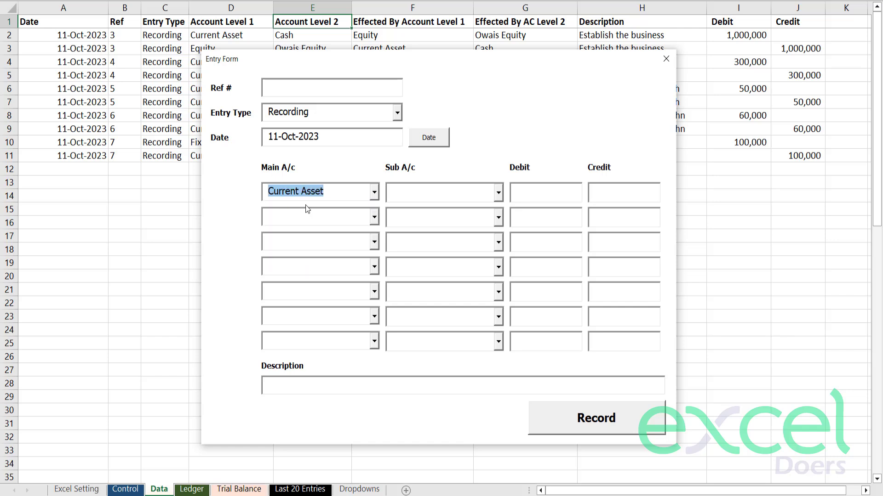
click(498, 193)
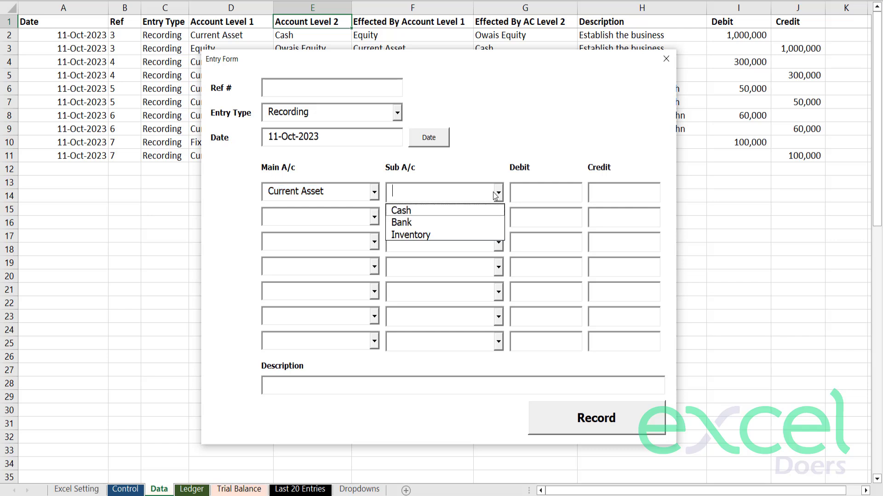
click(472, 212)
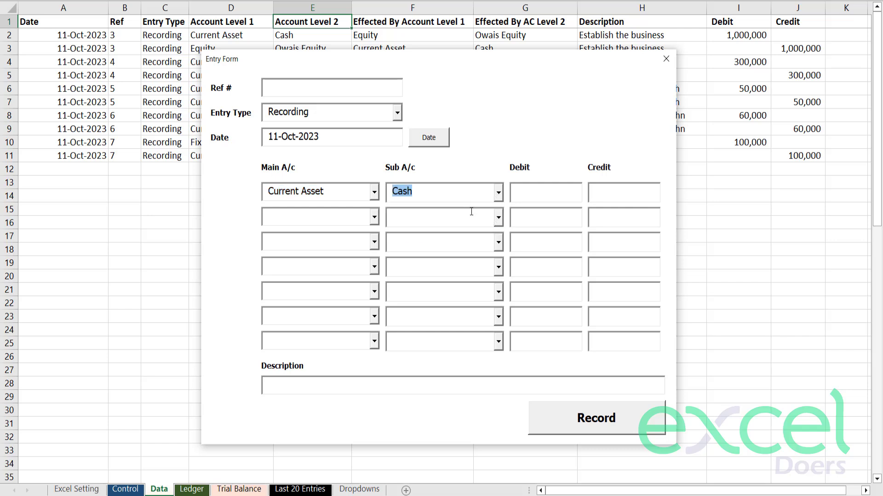
click(557, 190)
text(300000)
key(BackSpace)
drag(557, 193, 508, 194)
click(563, 192)
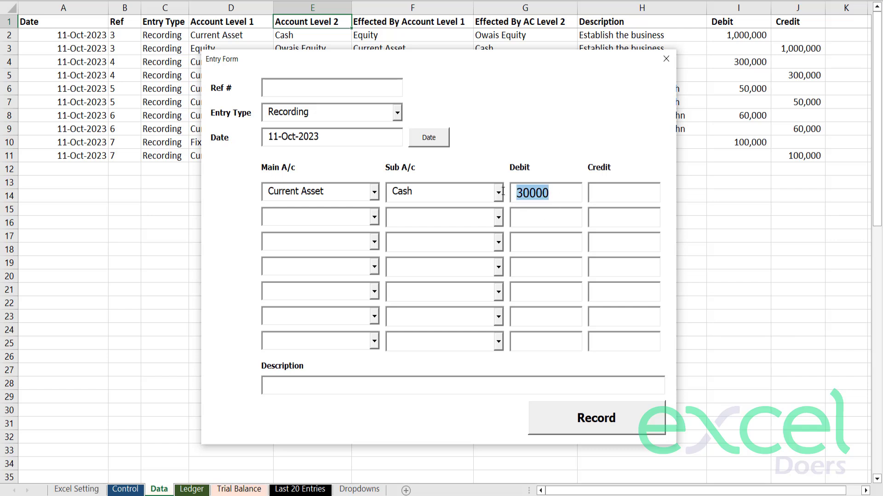
click(530, 192)
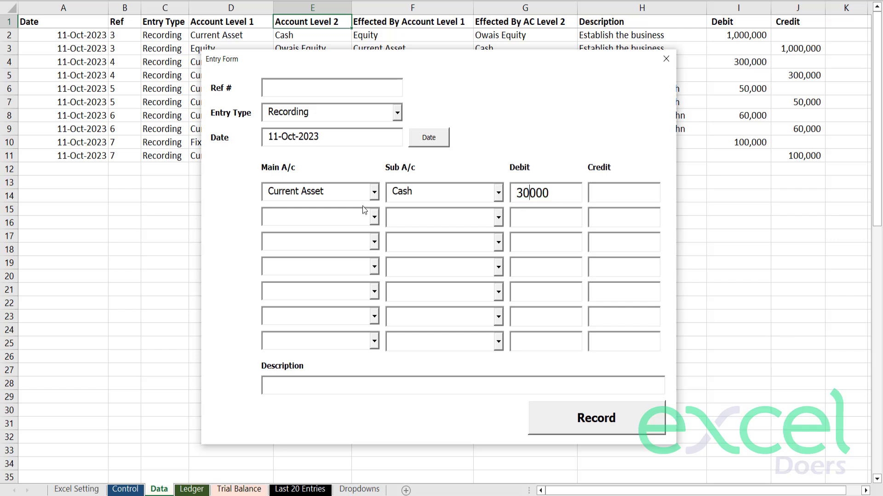
Step: Fill the entry's second line with main account Revenue, sub-account Sales and a credit of 30000
click(373, 218)
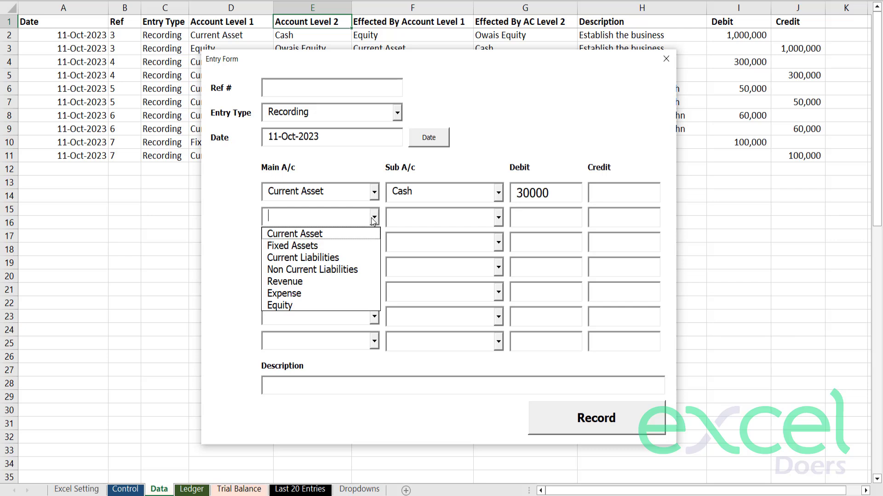
click(285, 281)
click(449, 214)
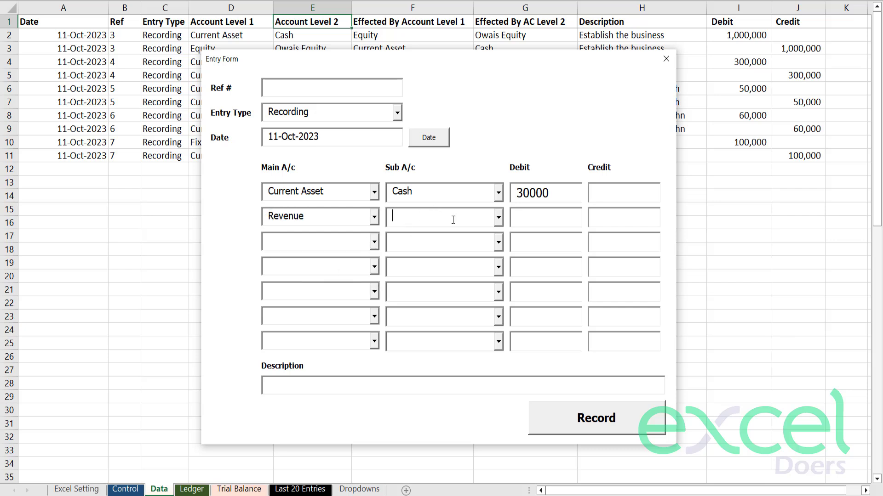
click(499, 219)
click(489, 216)
text(Sales)
key(Tab)
key(Return)
click(498, 195)
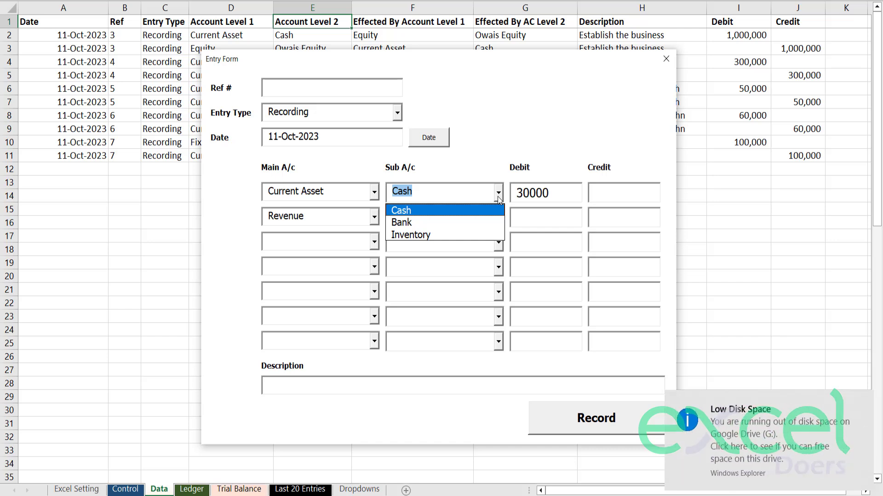
click(497, 196)
click(863, 401)
click(429, 217)
click(626, 218)
text(30000)
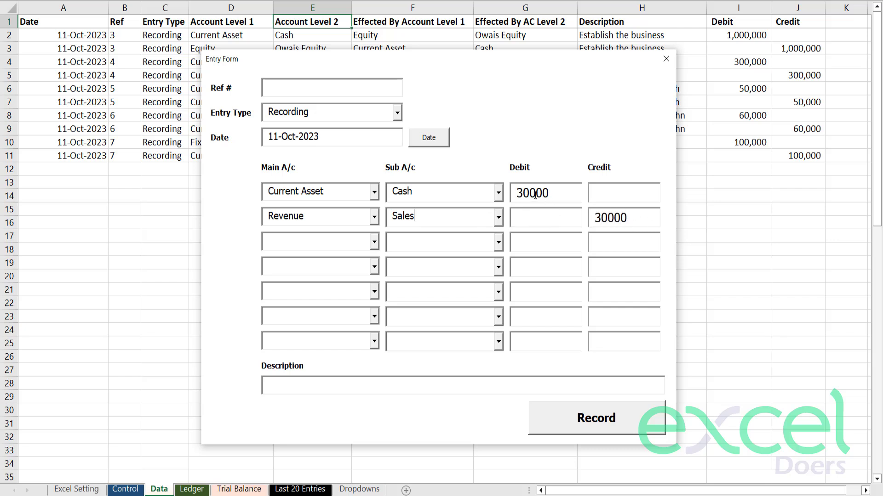
drag(529, 194, 577, 195)
drag(529, 194, 516, 193)
Step: Set the main account of the entry's third line to Expense
click(360, 248)
click(376, 244)
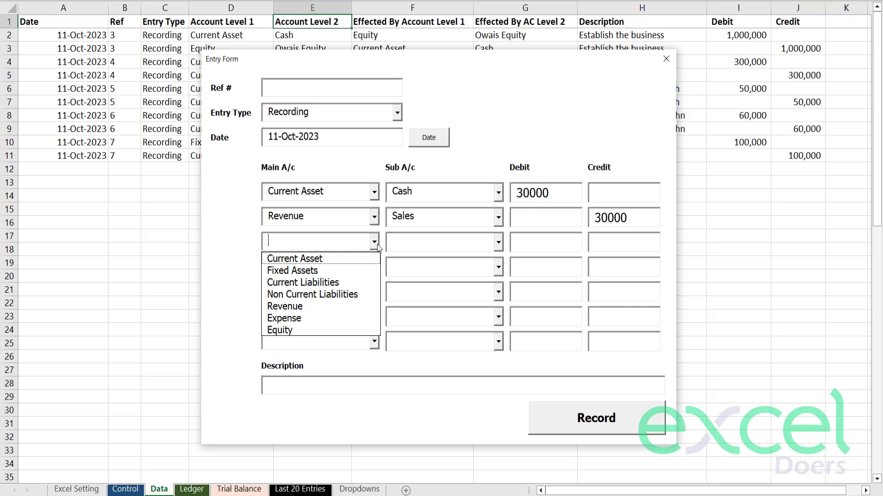
click(316, 321)
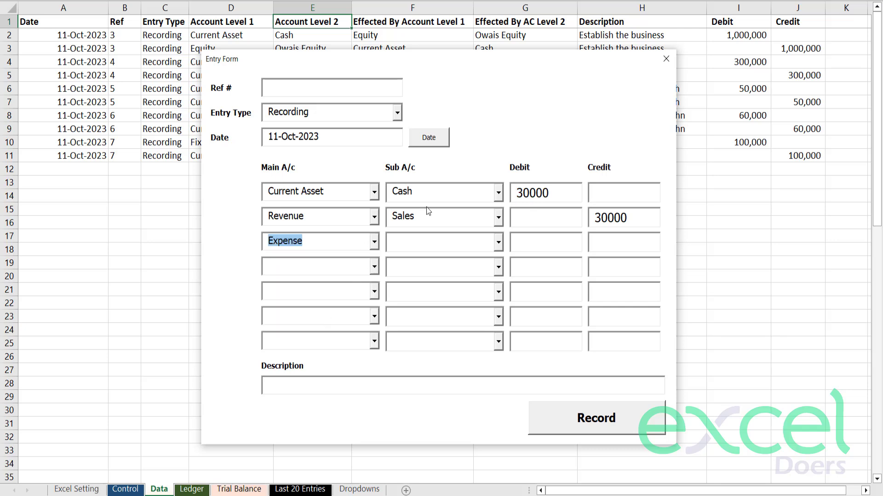
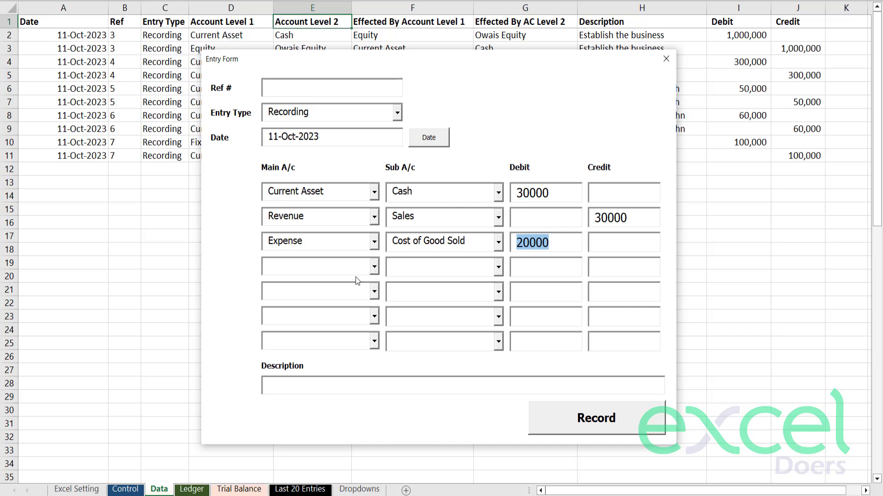
Step: Fill the entry's fourth line with main account Current Asset, sub-account Inventory and a credit of 20000
click(355, 277)
click(371, 273)
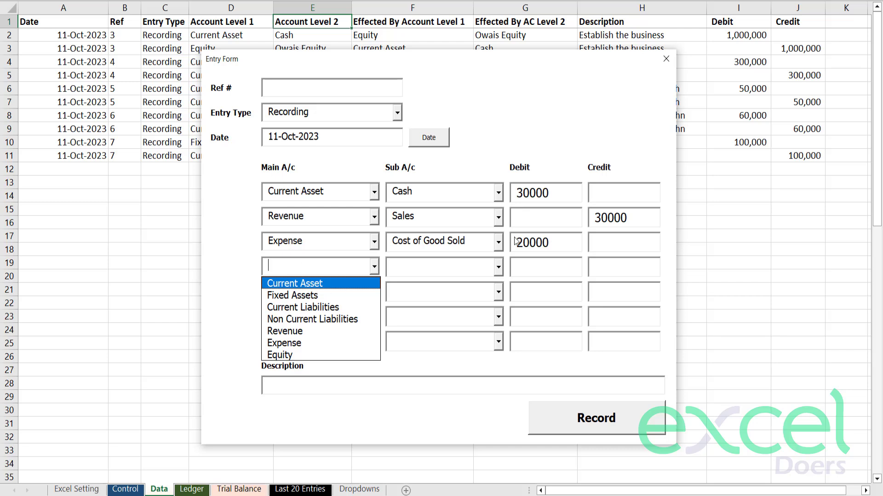
click(313, 284)
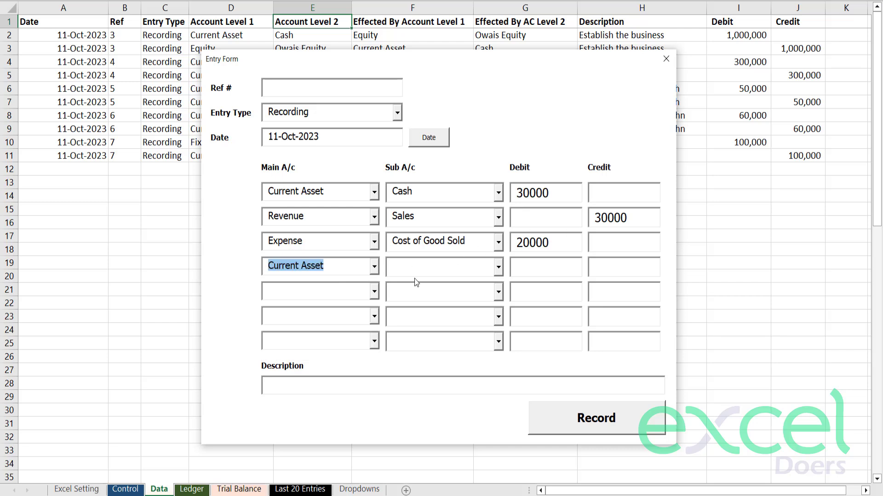
click(498, 267)
click(444, 309)
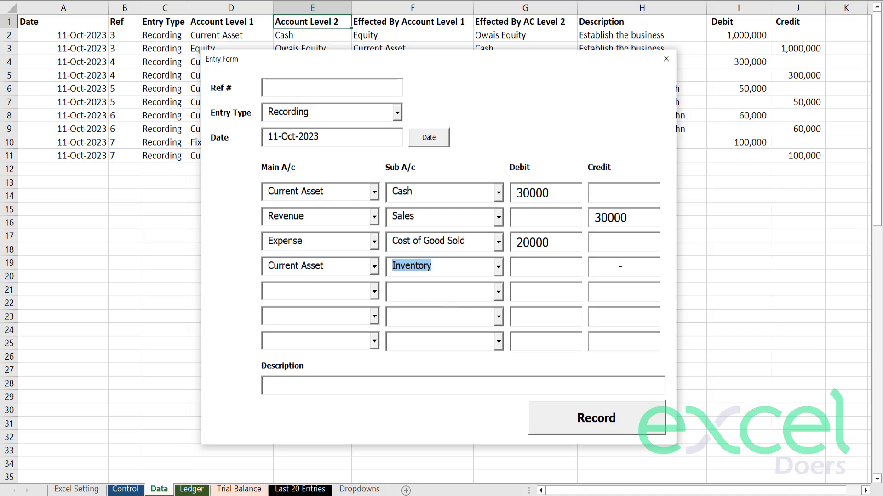
click(634, 260)
text(20000)
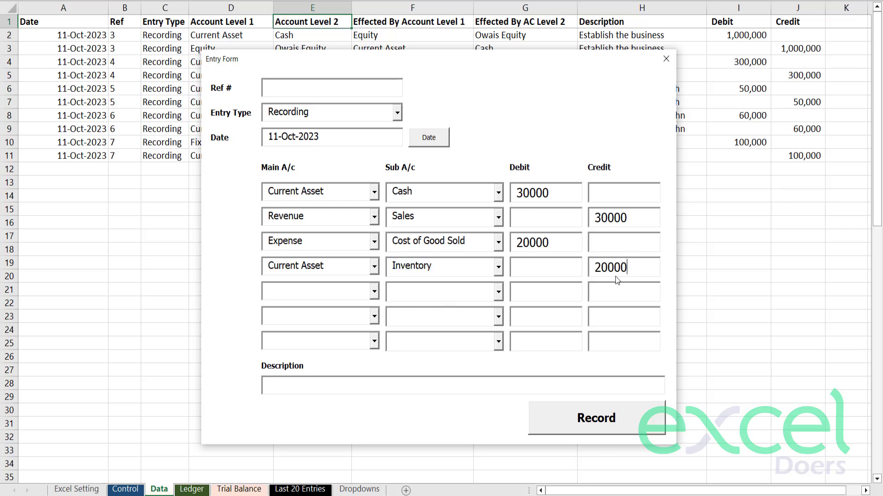
drag(628, 270, 588, 270)
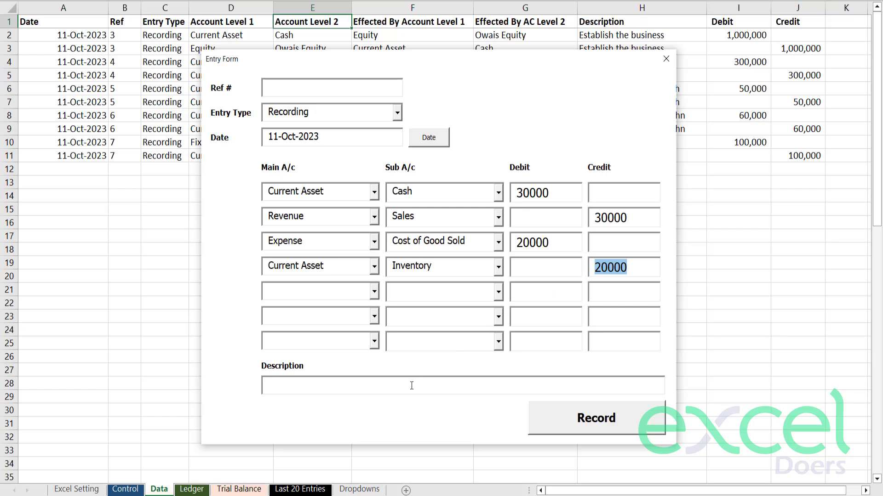
Step: Describe the entry as "Sold Inventory on Cash." and record it with confirmation
click(397, 386)
text(Sol)
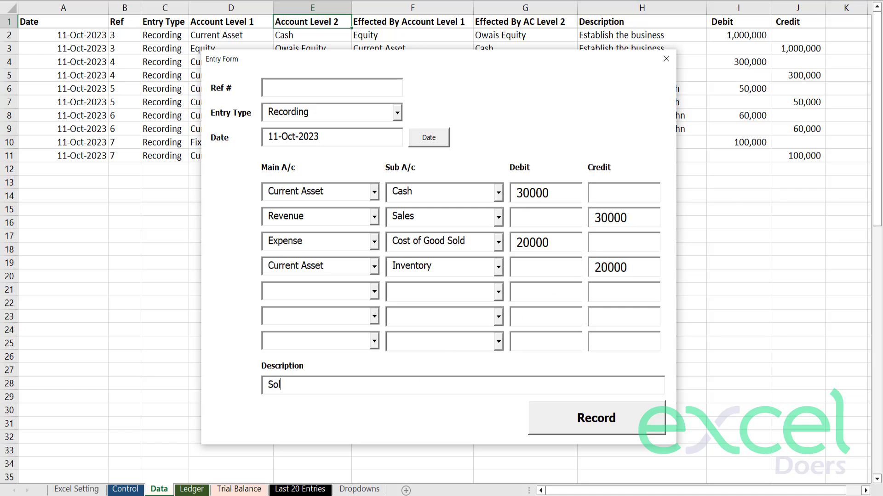
text(d Inventory on Cash.)
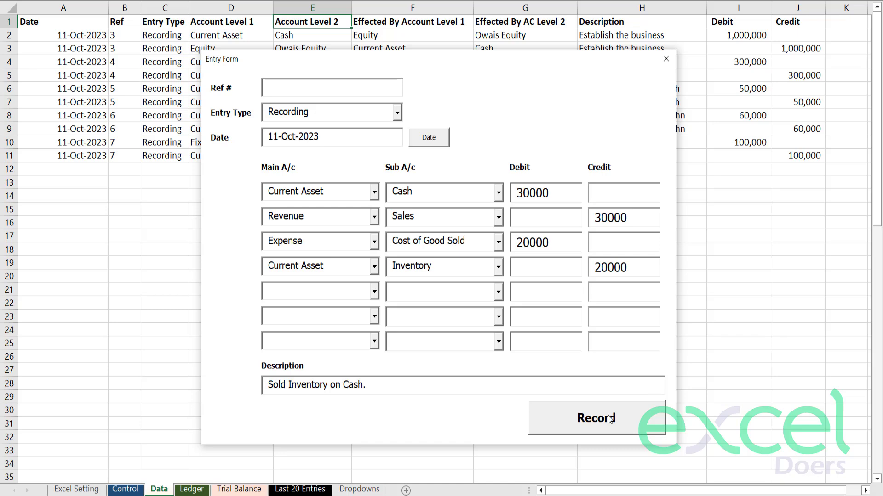
click(558, 426)
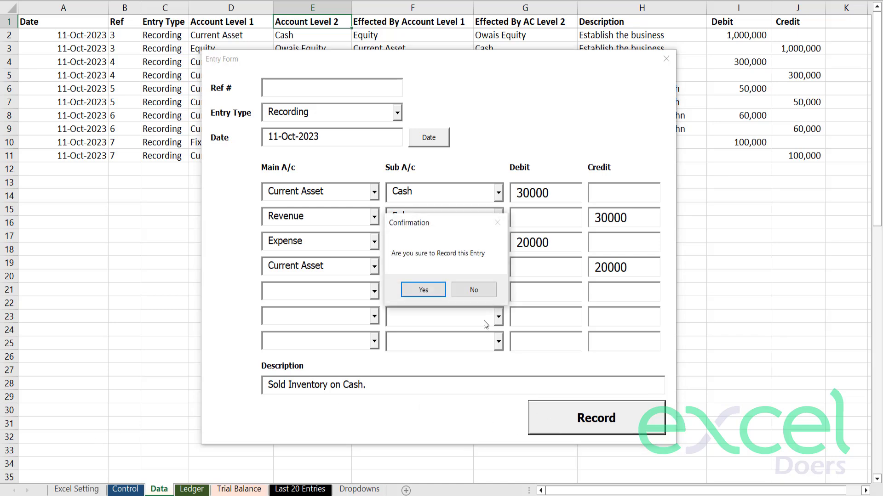
click(435, 293)
click(447, 290)
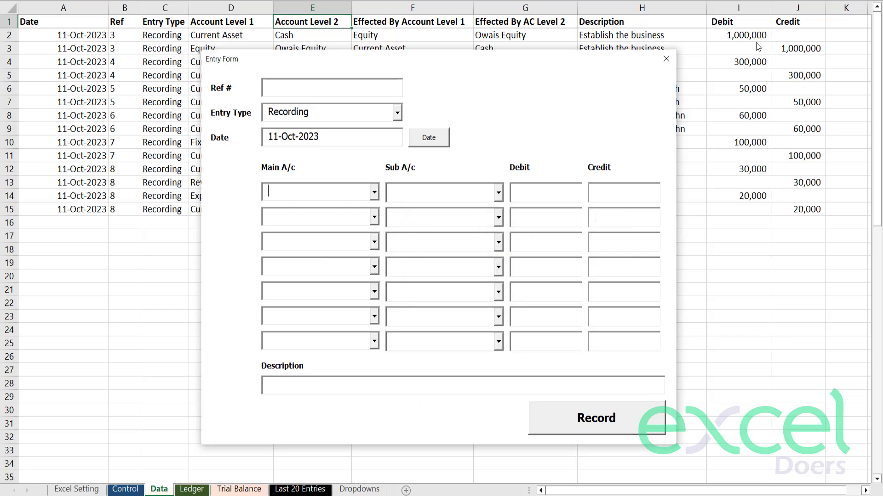
Step: Close the form to review the recorded inventory sale rows on the Data sheet, and switch to the Trial Balance sheet
click(666, 59)
click(159, 489)
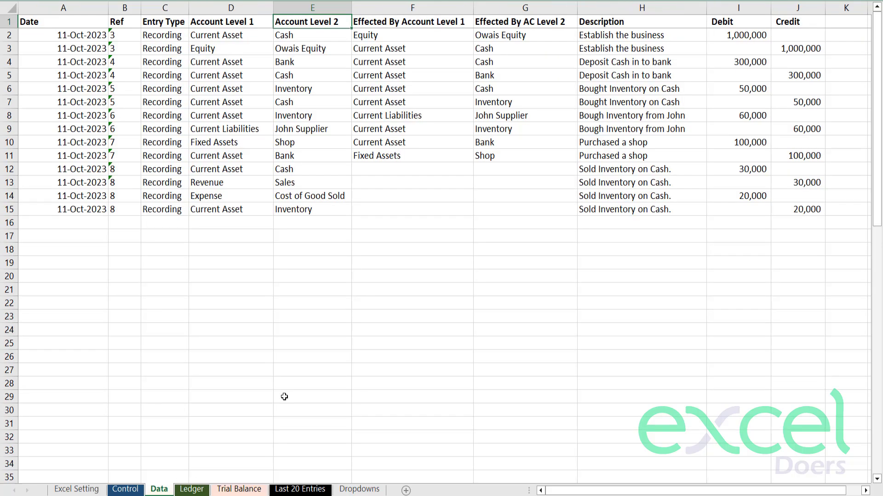
mouse_move(802, 209)
mouse_down()
mouse_move(463, 207)
mouse_move(69, 166)
mouse_move(130, 216)
mouse_up()
click(236, 489)
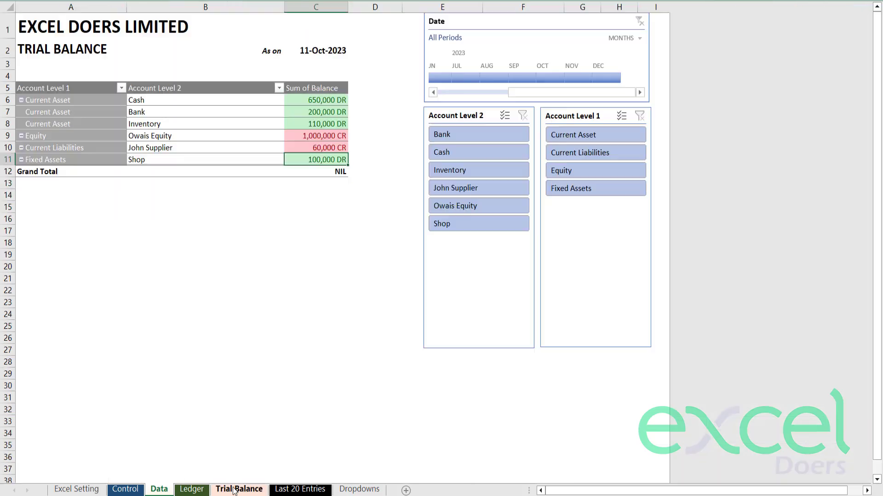
Step: Examine the Sales, Cost of Good Sold and Inventory balances in the trial balance after the inventory sale
click(257, 278)
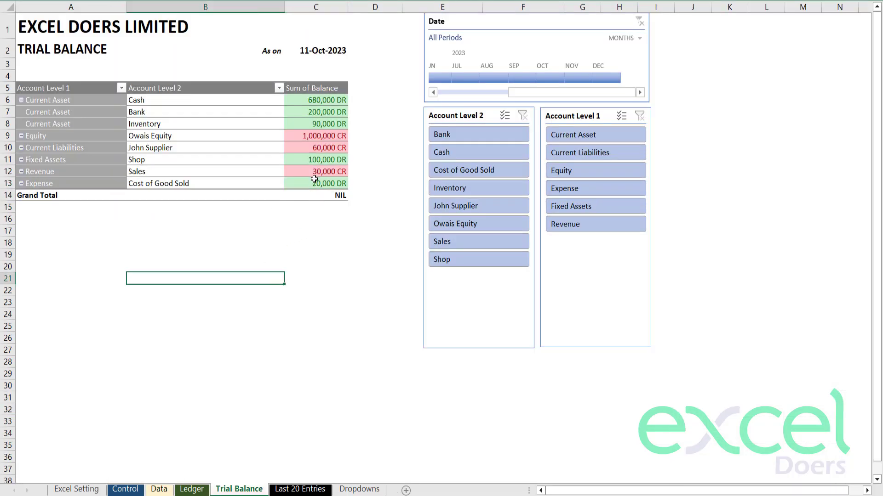
click(255, 177)
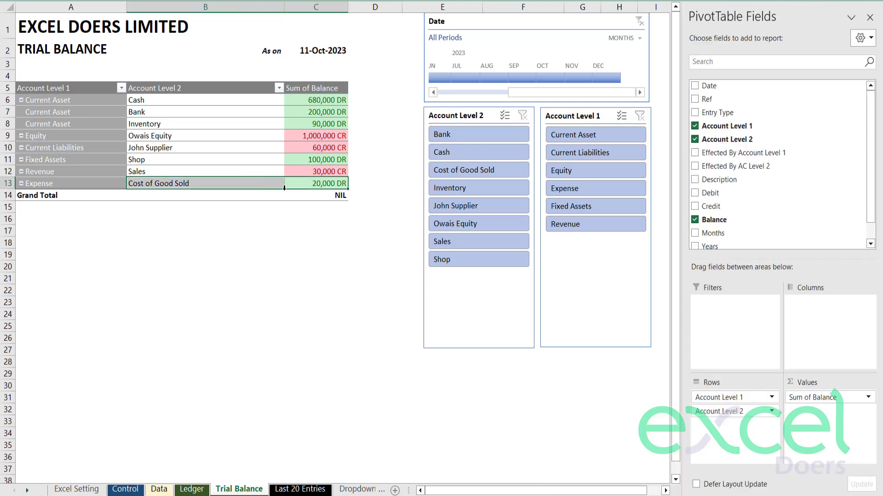
click(235, 172)
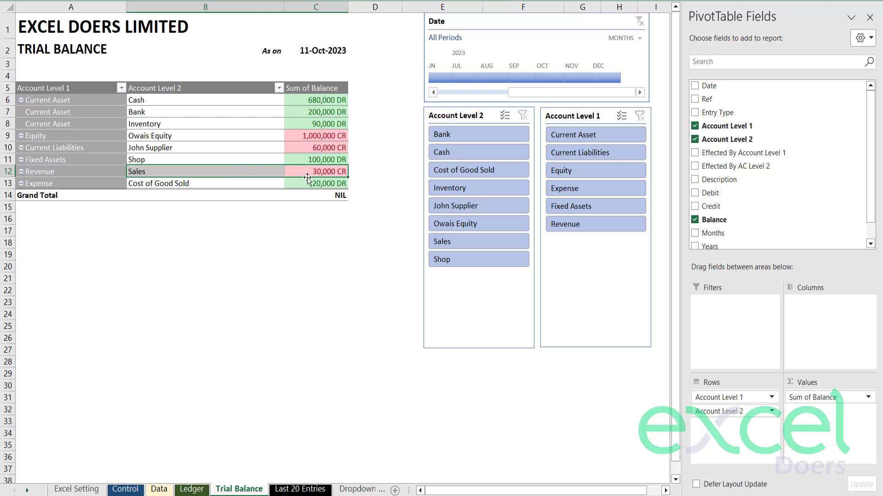
mouse_move(343, 171)
mouse_move(293, 148)
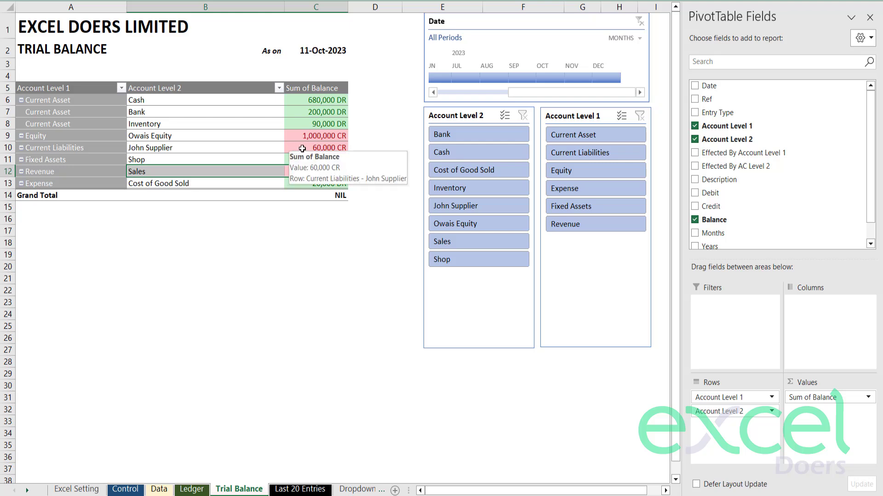
click(212, 123)
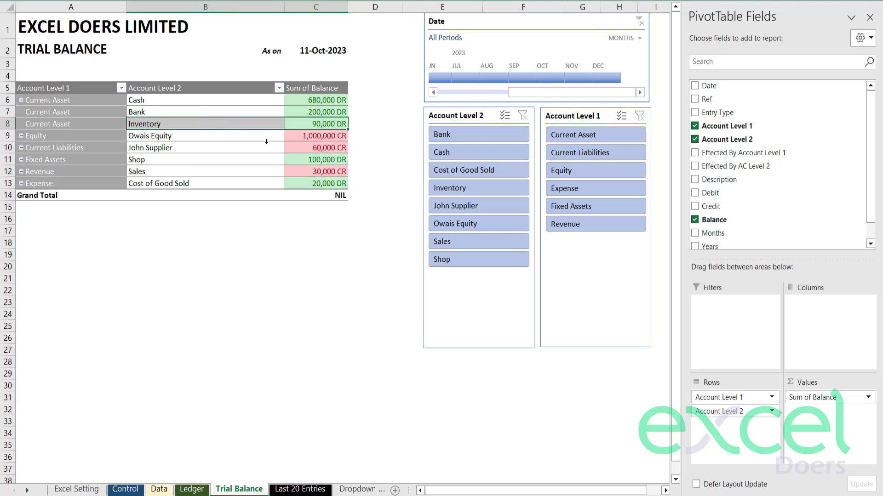
click(313, 186)
click(304, 125)
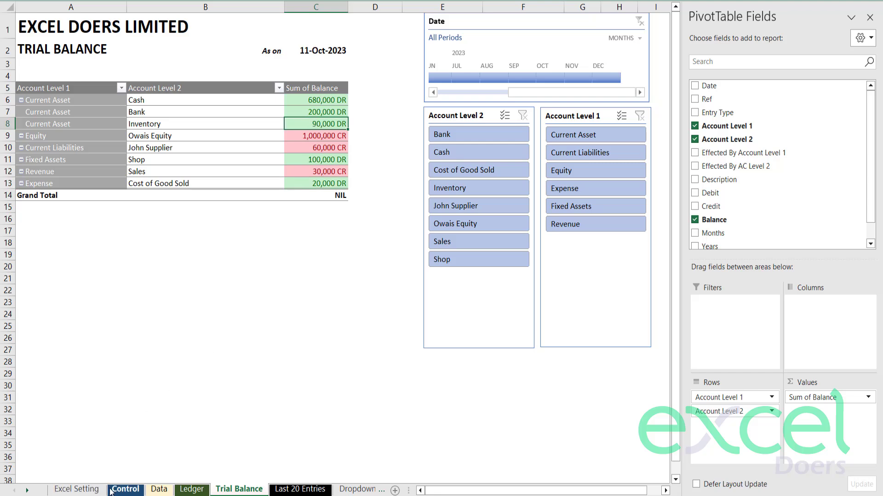
Step: Start a new multi-line entry from the Control sheet with a first line of Current Asset, Inventory and a debit of 150000
click(125, 490)
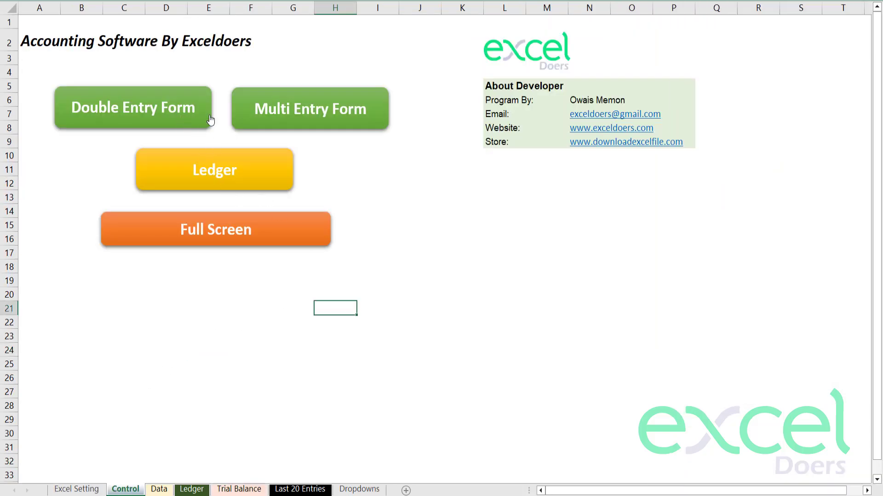
click(305, 112)
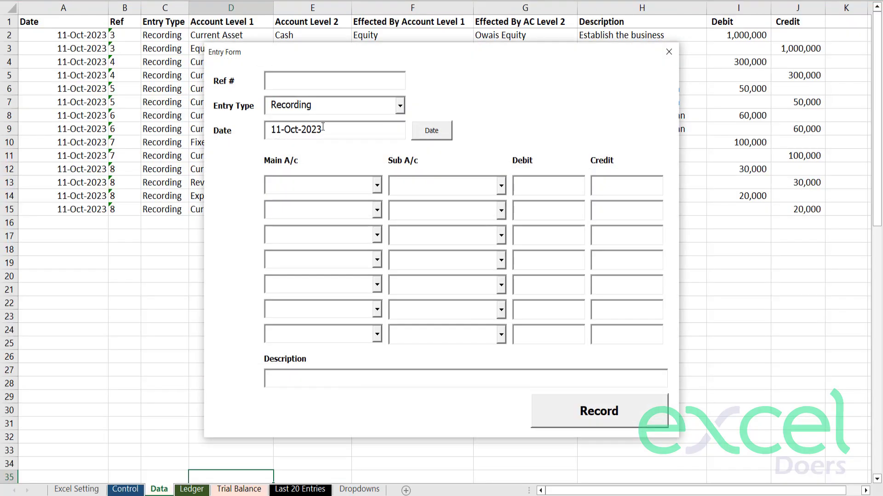
click(376, 187)
click(357, 201)
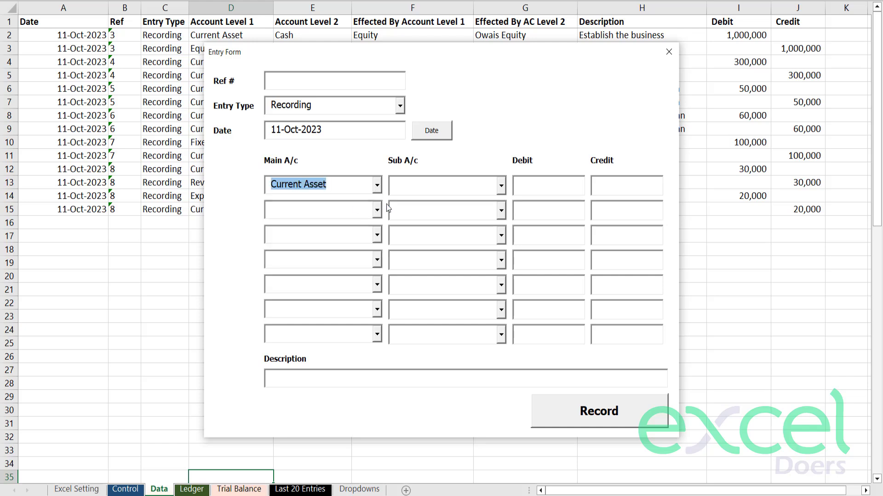
click(506, 187)
click(421, 224)
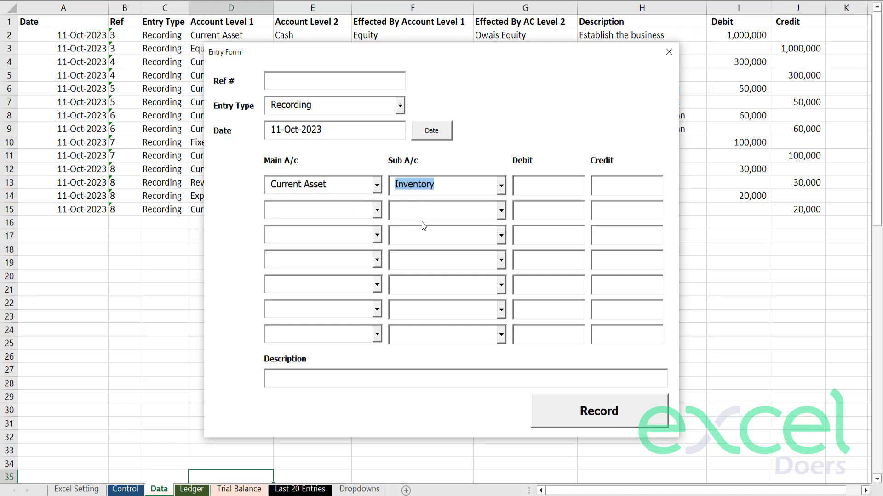
click(547, 186)
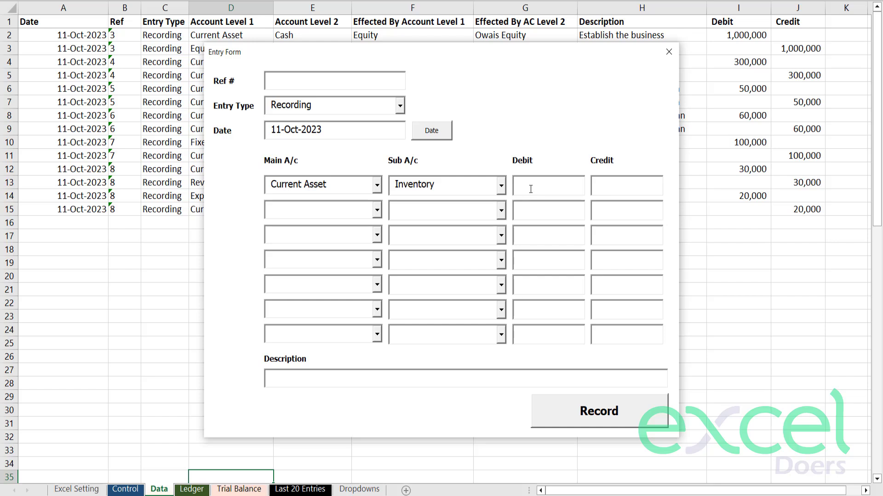
text(150000)
drag(539, 186, 576, 189)
click(576, 188)
Step: Fill the entry's second line with main account Current Asset, sub-account Cash and a credit of 80000
click(376, 211)
click(364, 225)
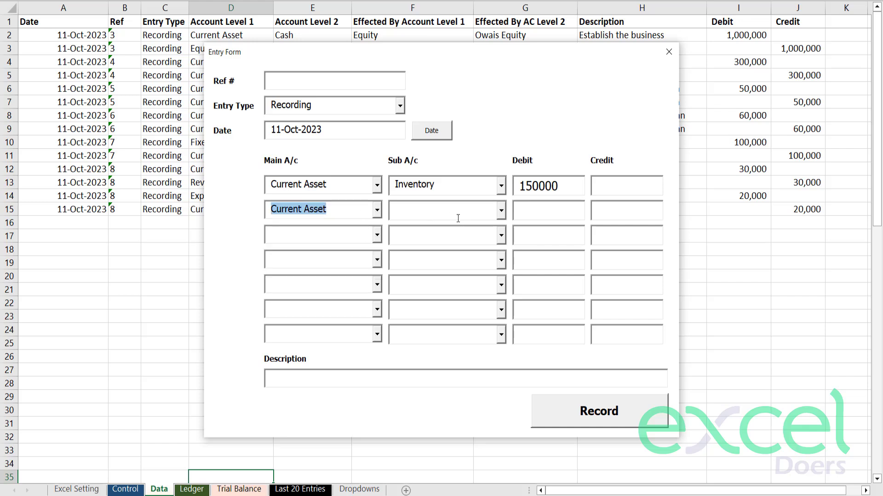
click(501, 211)
click(481, 227)
click(617, 205)
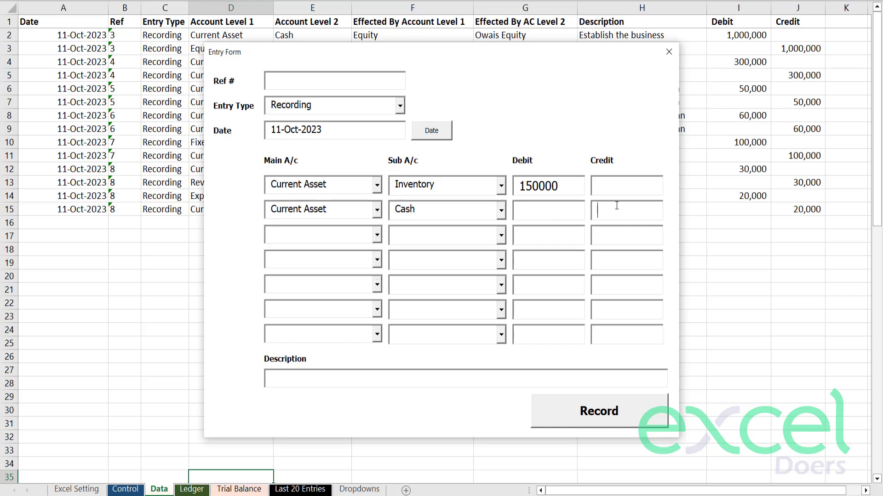
text(7)
double_click(627, 210)
text(80000)
drag(610, 211, 632, 210)
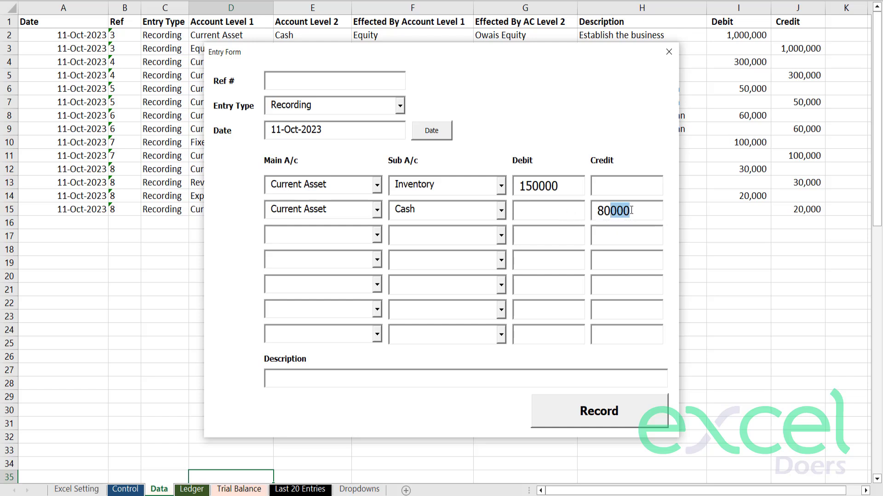
Step: Fill the entry's third line with main account Current Liabilities, the supplier's sub-account and a credit of 70000
click(371, 237)
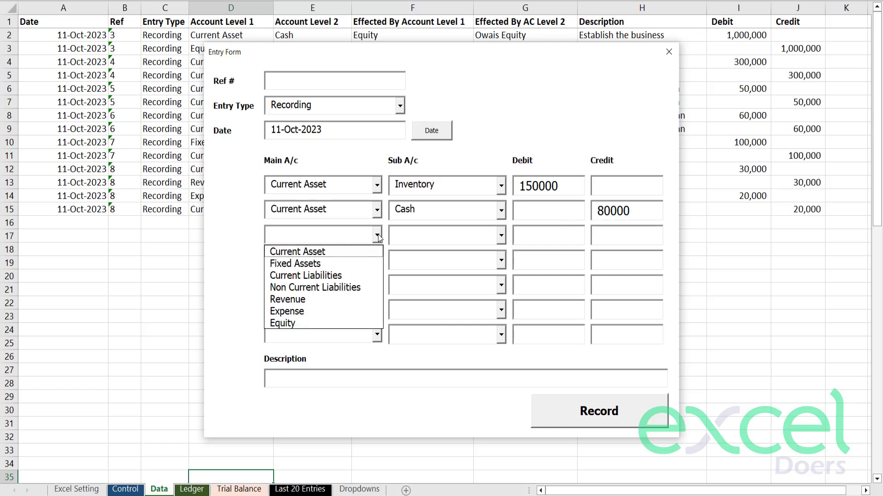
click(331, 275)
click(486, 237)
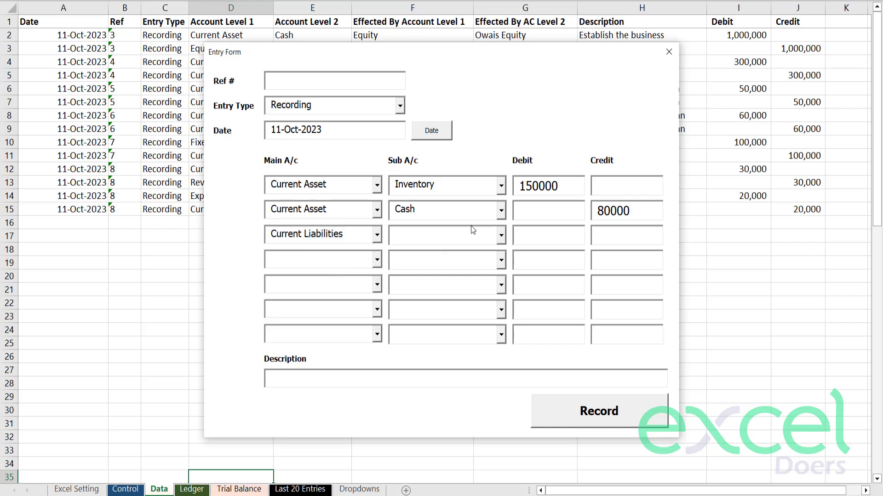
click(606, 232)
text(70000)
text(John Supplier)
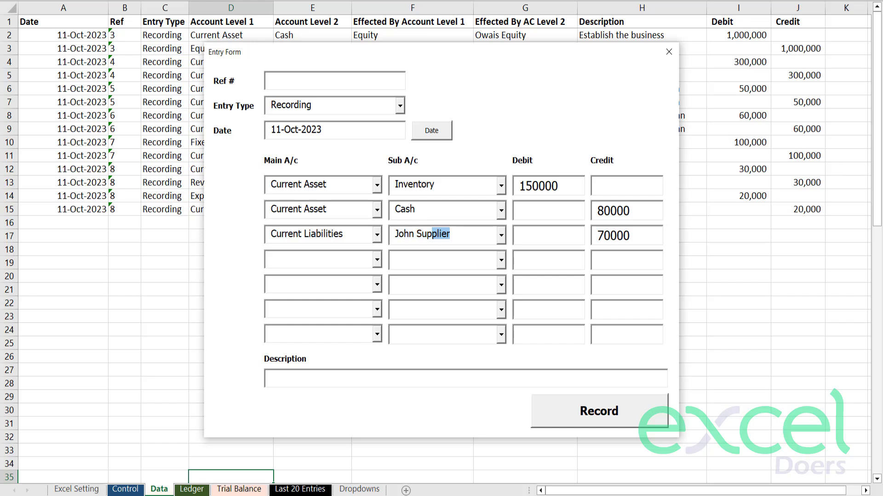
click(485, 246)
Step: Describe the entry as "Purchased inventory on Cash as well as on credit" and record it with confirmation
text(Purchased inventro)
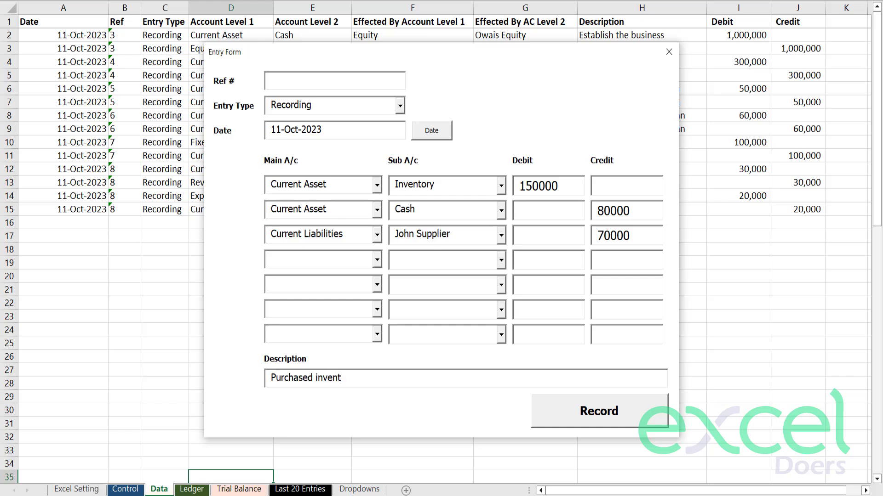
key(BackSpace)
key(BackSpace)
text(ory on Cash as well as )
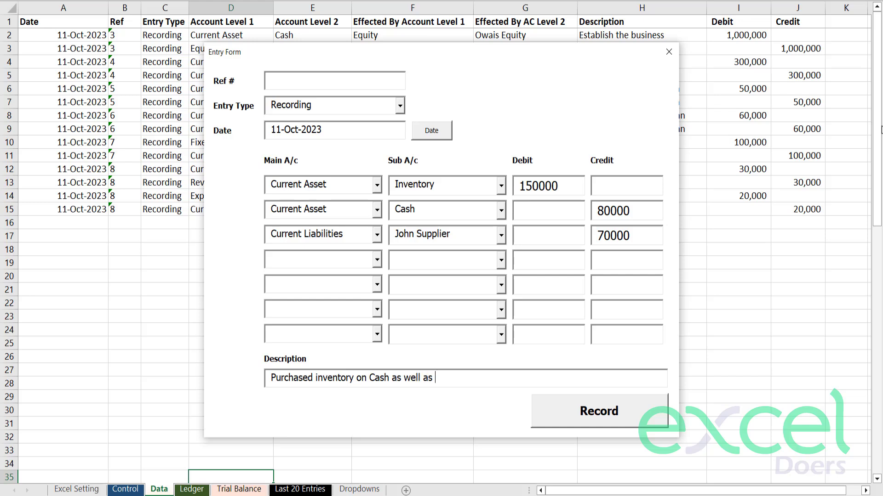
text(on credit)
click(593, 413)
click(424, 292)
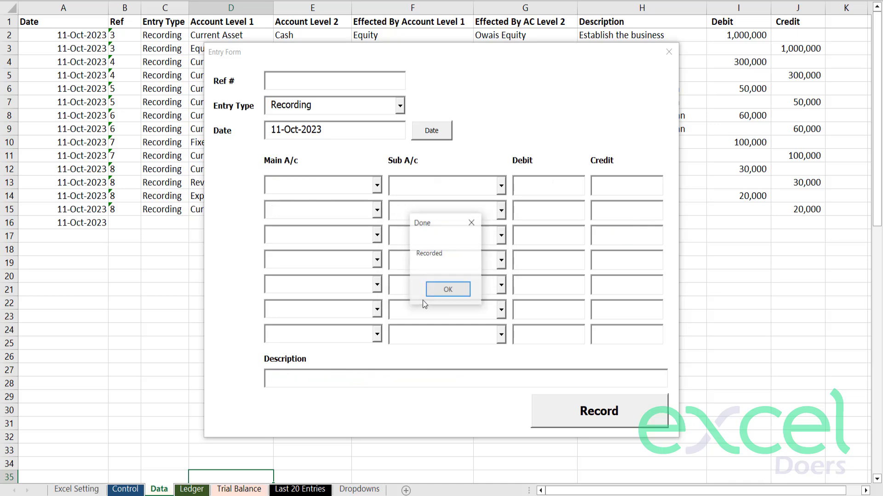
click(435, 291)
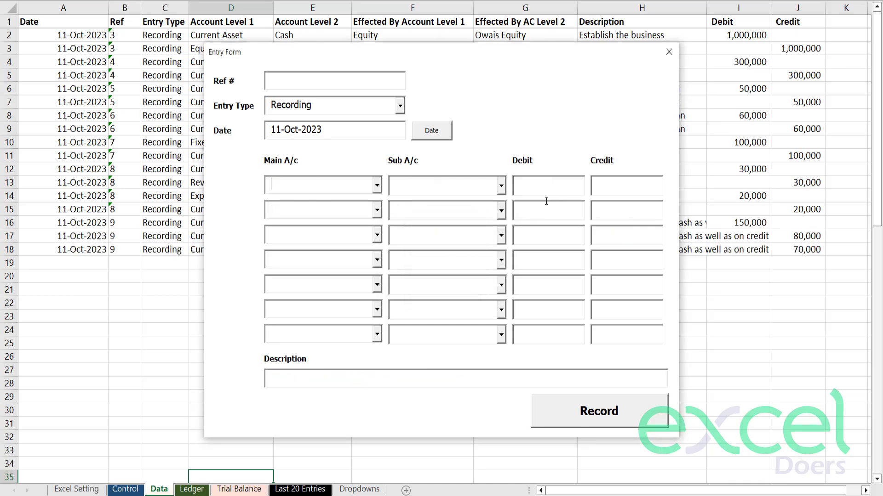
Step: Close the entry form and examine the supplier's balance on the Trial Balance sheet
click(662, 60)
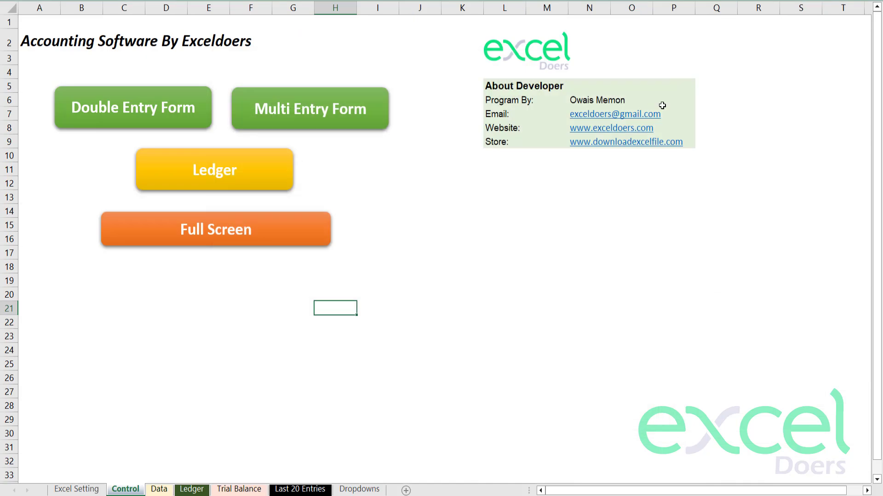
click(235, 489)
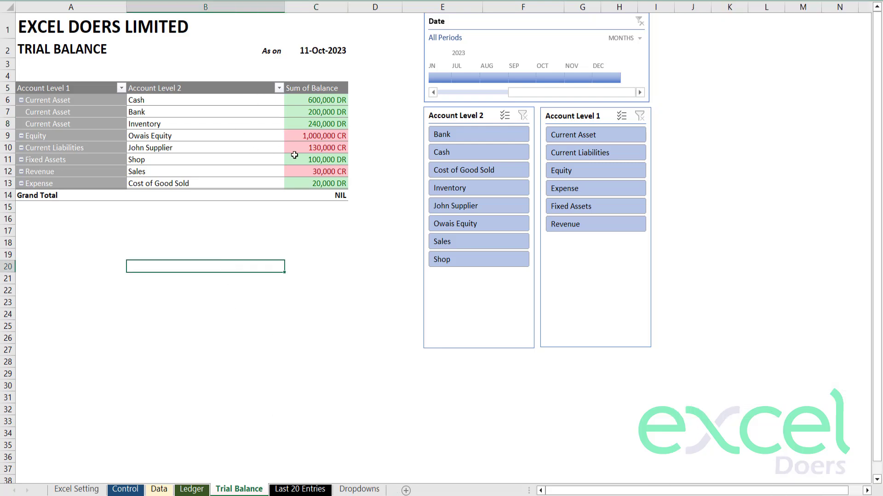
click(281, 148)
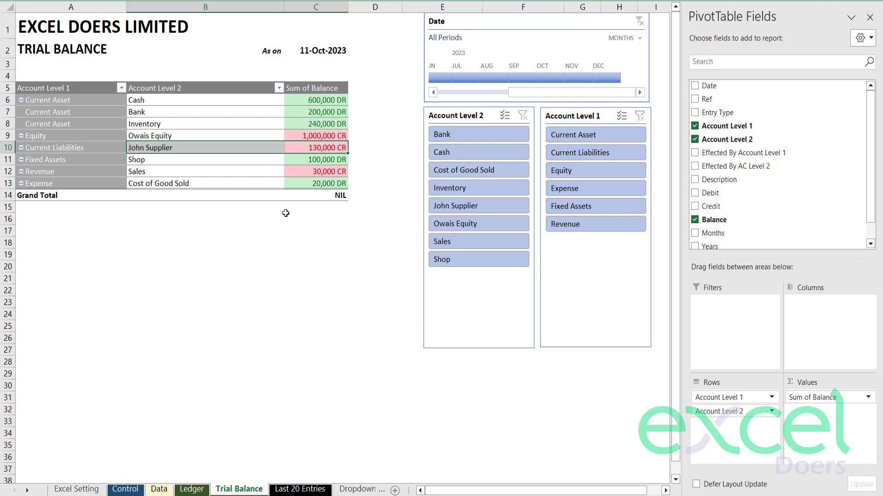
click(290, 195)
click(305, 147)
drag(305, 148, 262, 145)
Step: Start another multi-line entry from the Control sheet with a first line of Current Liabilities, the supplier's sub-account and a debit of 100000
click(125, 489)
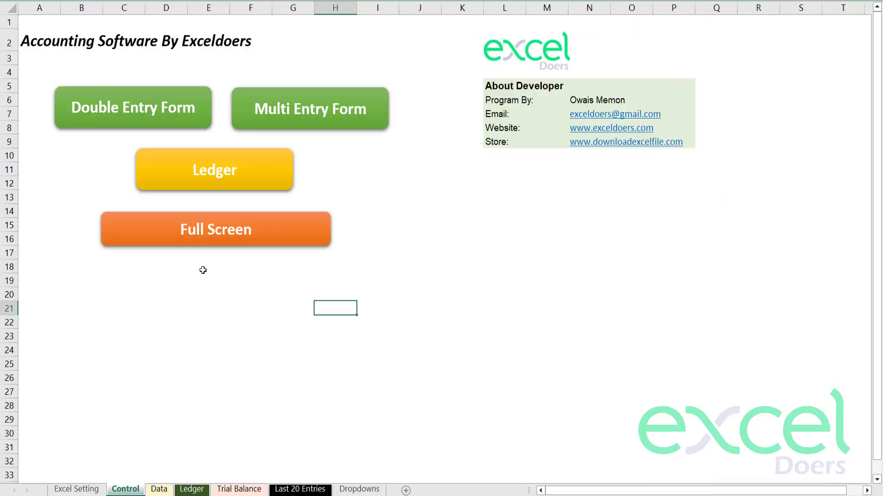
click(334, 108)
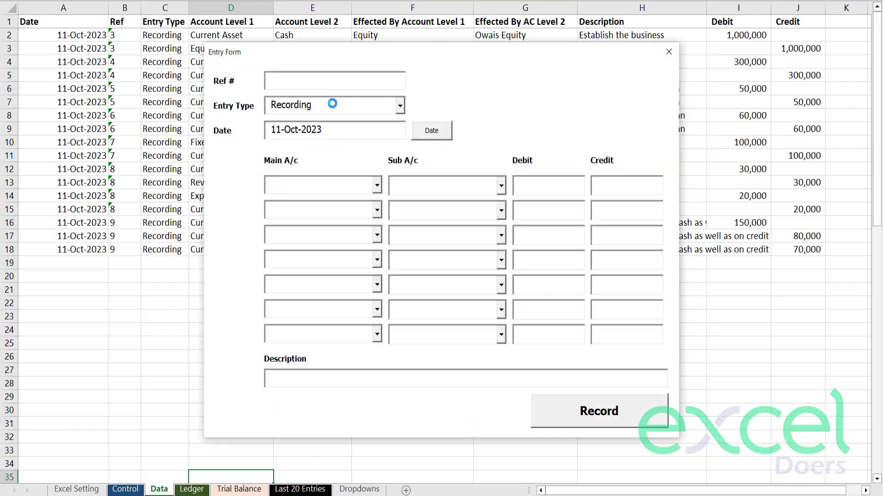
click(377, 186)
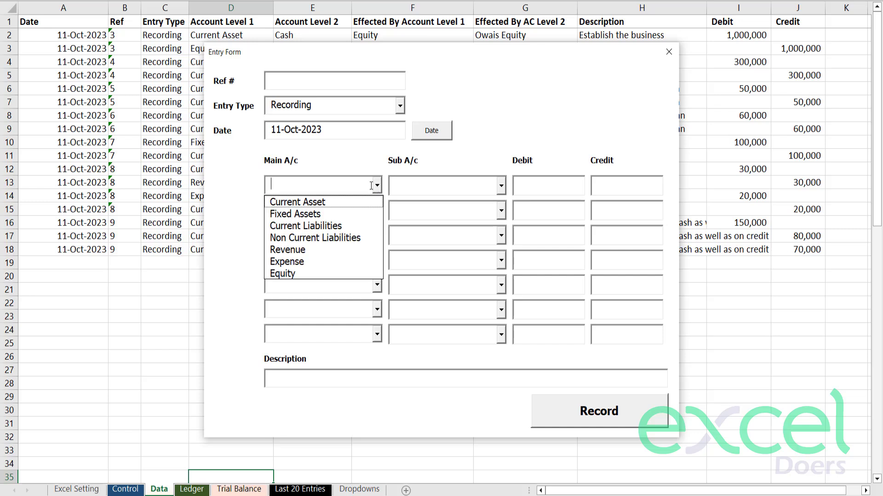
click(345, 227)
click(501, 186)
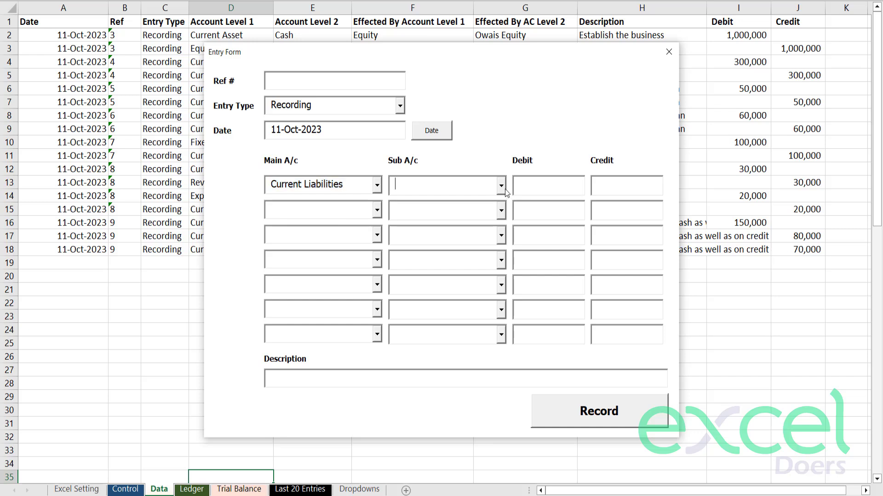
click(406, 206)
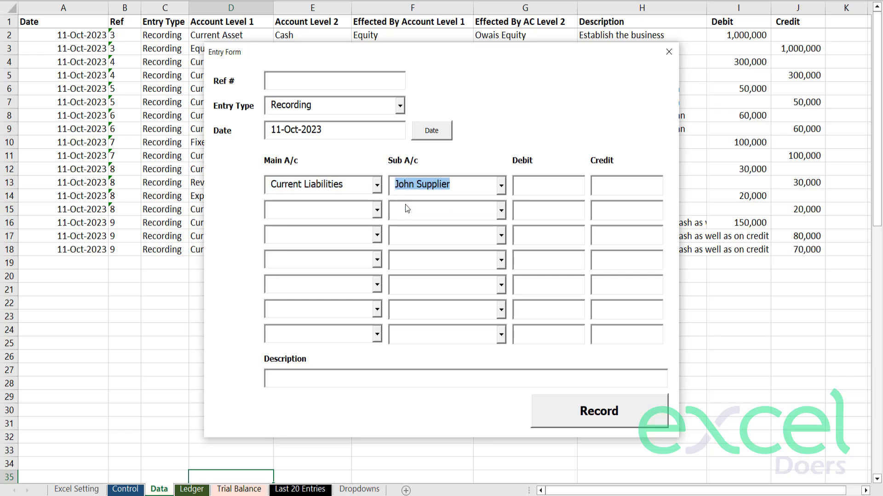
click(580, 191)
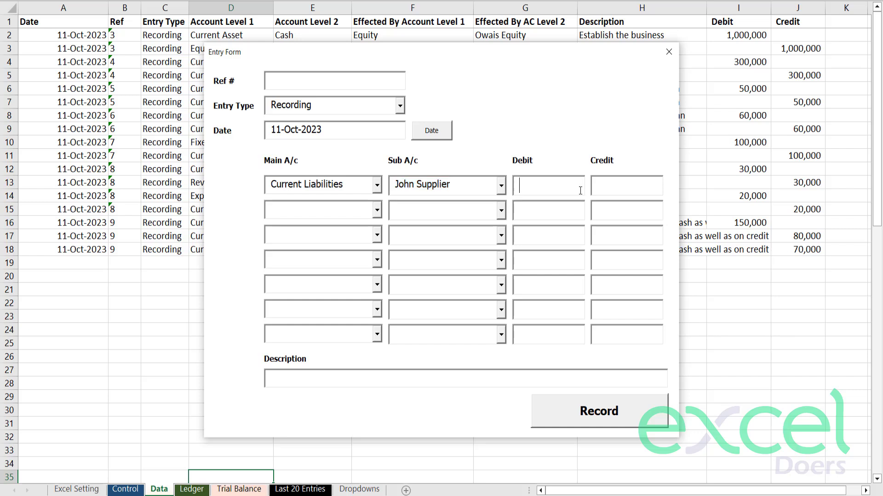
text(100000)
drag(539, 188, 552, 187)
click(561, 187)
Step: Fill the entry's second line with main account Current Asset, sub-account Bank and a credit of 60000
click(376, 212)
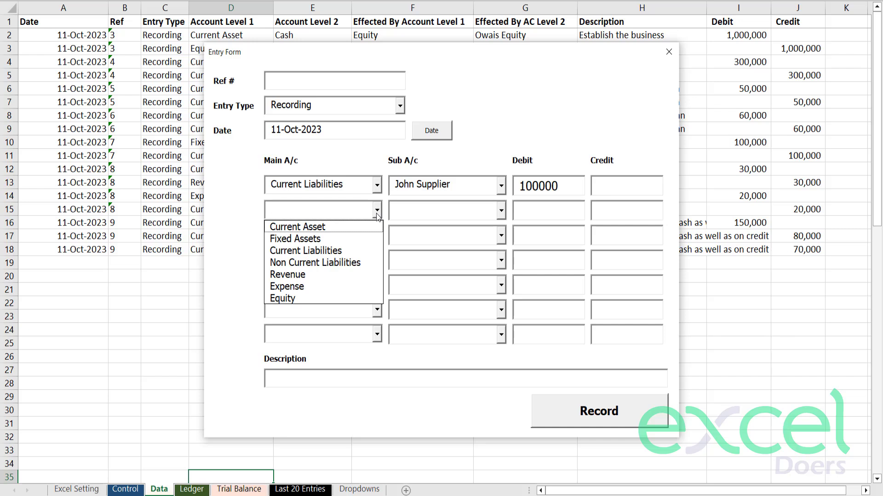
key(Escape)
click(500, 212)
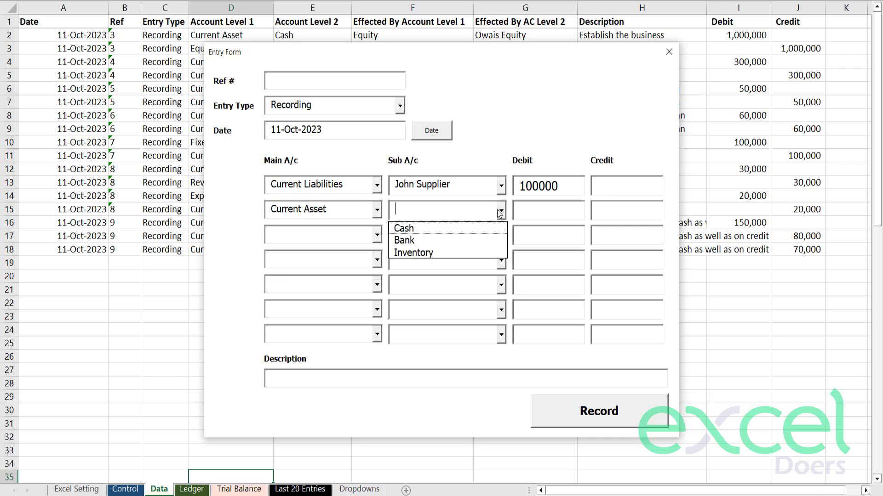
click(470, 238)
click(606, 211)
text(6000)
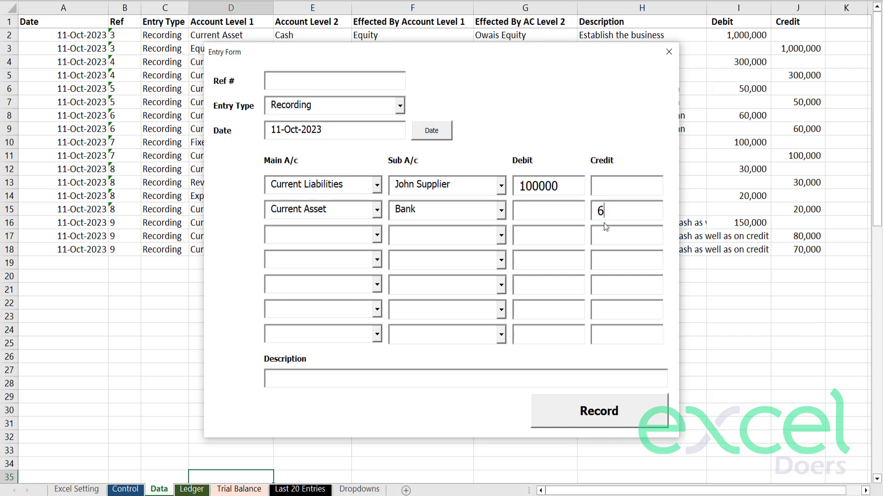
key(BackSpace)
key(shift+Left)
key(shift+Left)
key(shift+Left)
click(460, 220)
Step: Fill the entry's third line with main account Current Asset, sub-account Cash and a credit of 40000
click(377, 236)
click(363, 252)
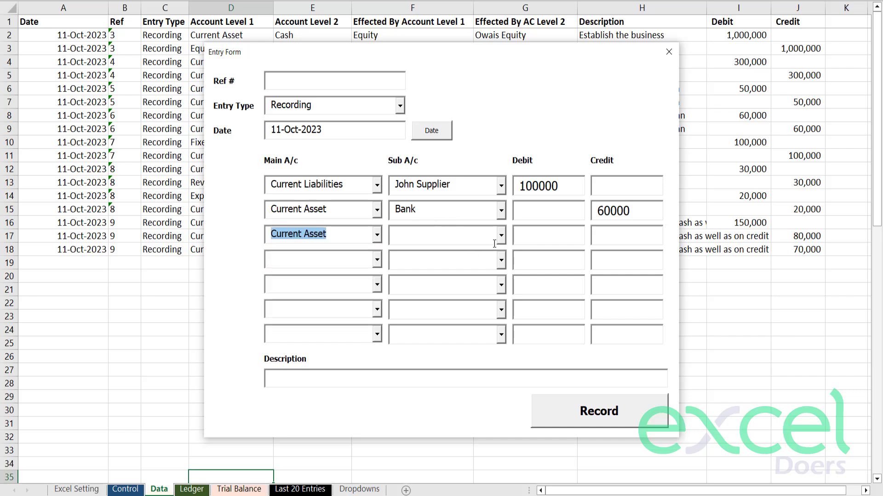
click(500, 237)
click(477, 253)
click(630, 239)
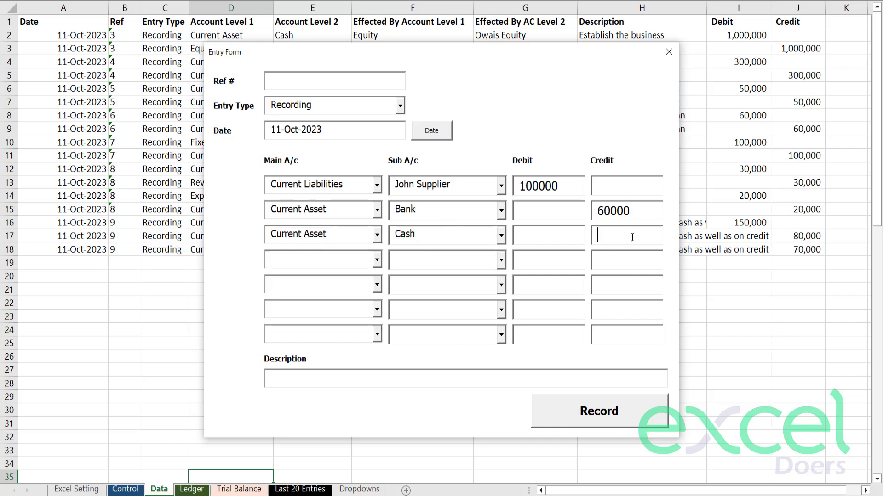
text(400)
Step: Describe the entry as a payment made to the supplier "on Cash as well as on Bank" and record it with confirmation
text(Made payment t)
text(o Jo)
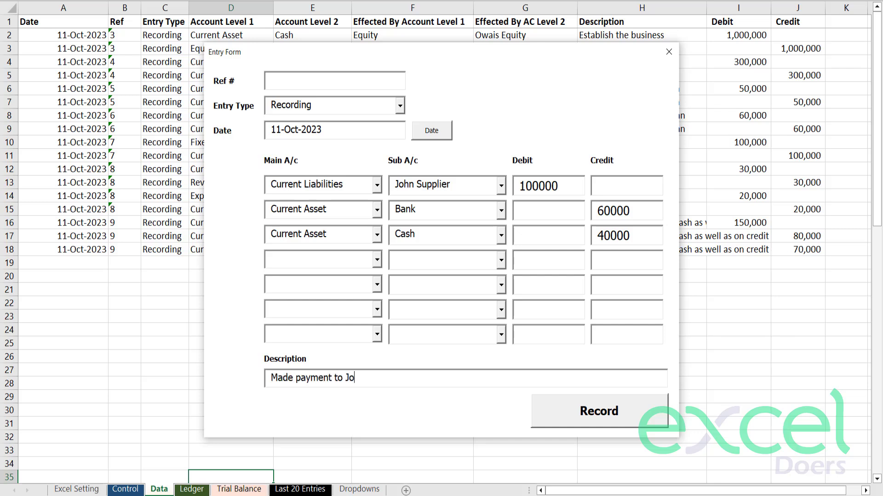
text(hn Supplier )
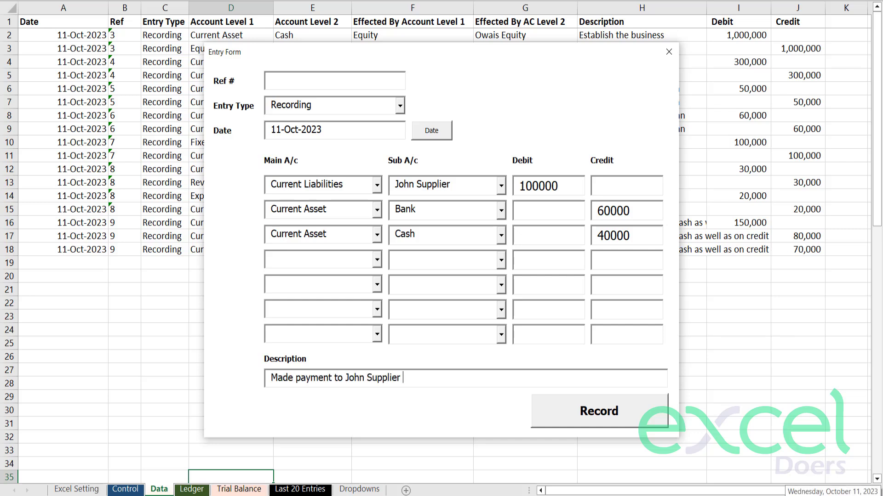
text(on Cash as well as on Bank)
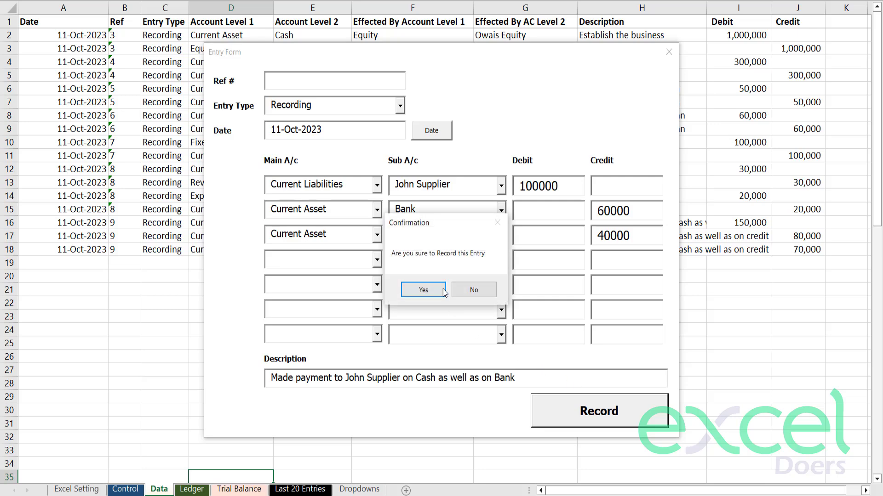
click(424, 288)
click(449, 290)
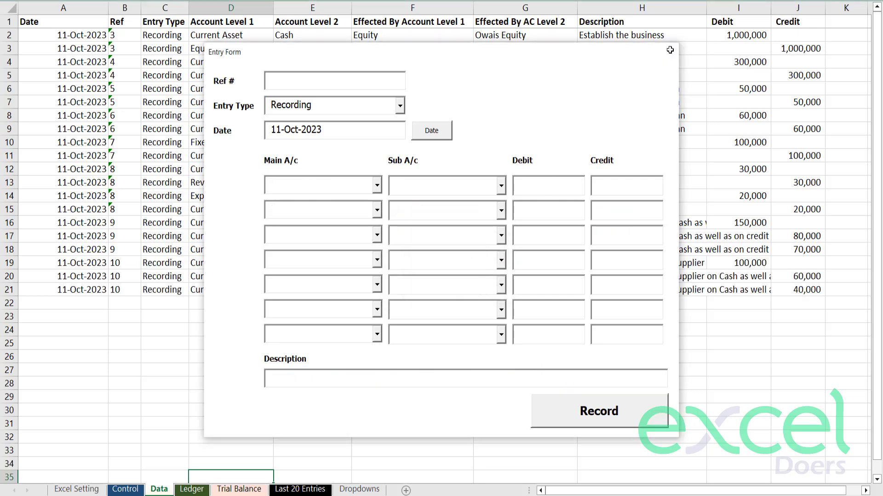
Step: Close the entry form and review the supplier payment's lines on the Data sheet
click(668, 51)
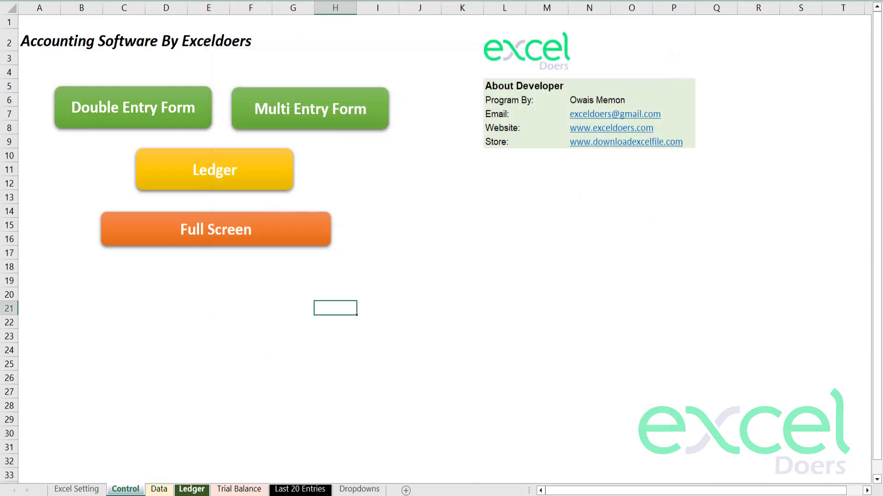
click(159, 489)
drag(809, 290, 28, 131)
click(89, 276)
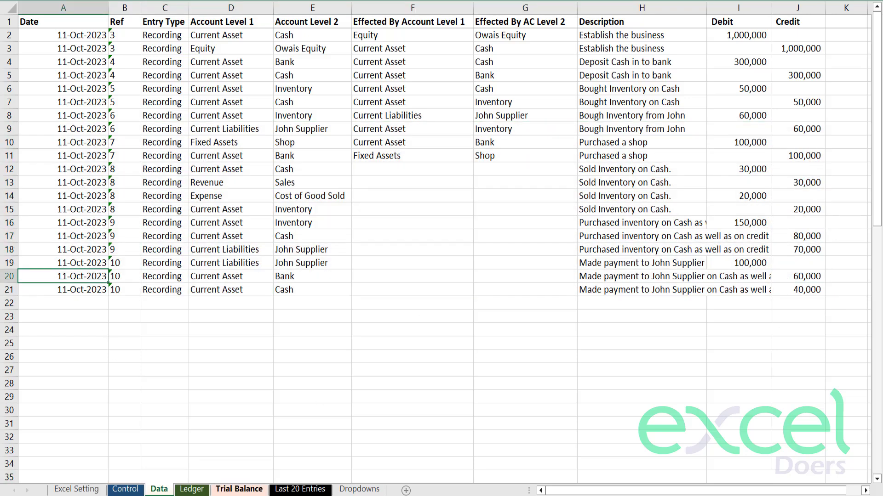
Step: Examine the supplier, Cash and Inventory balances on the Trial Balance sheet
click(241, 490)
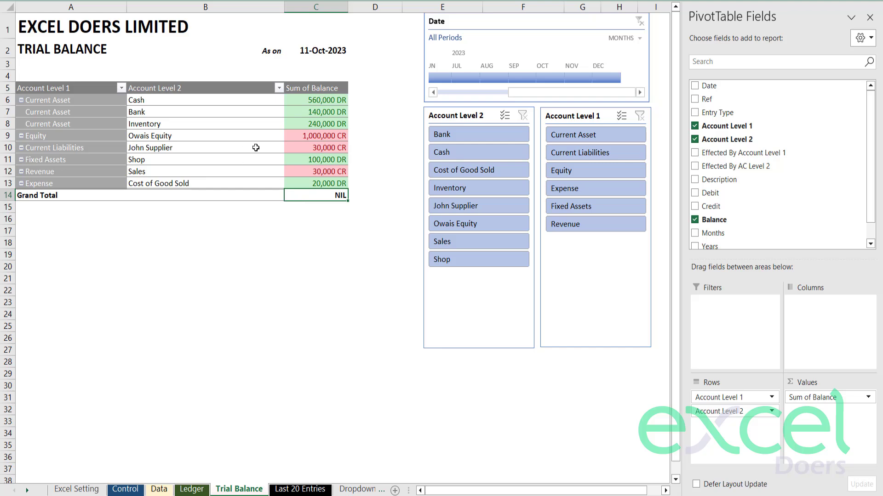
click(322, 148)
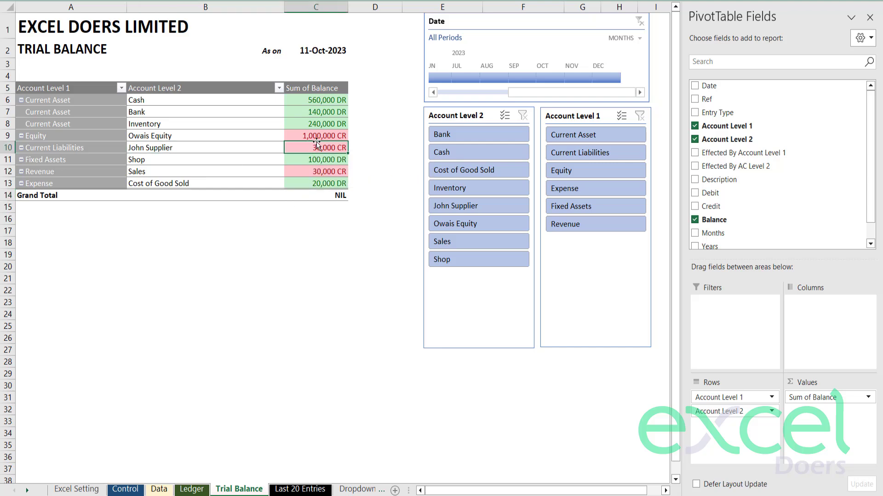
click(309, 98)
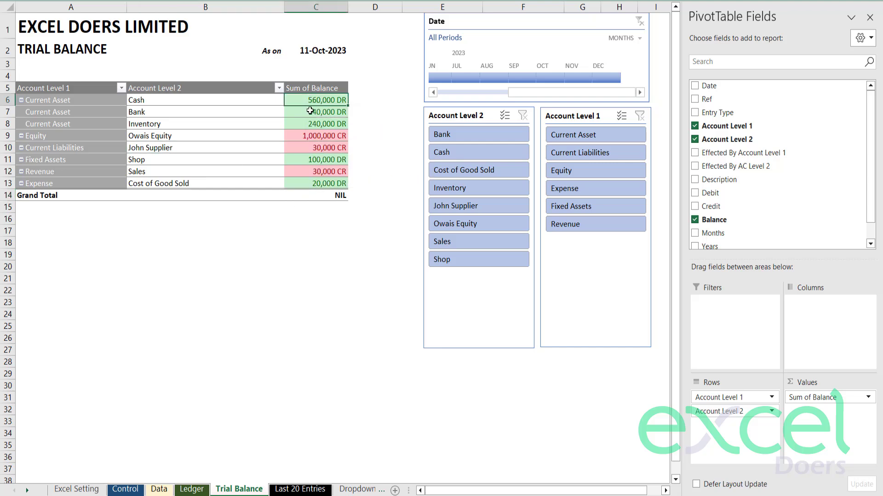
click(297, 125)
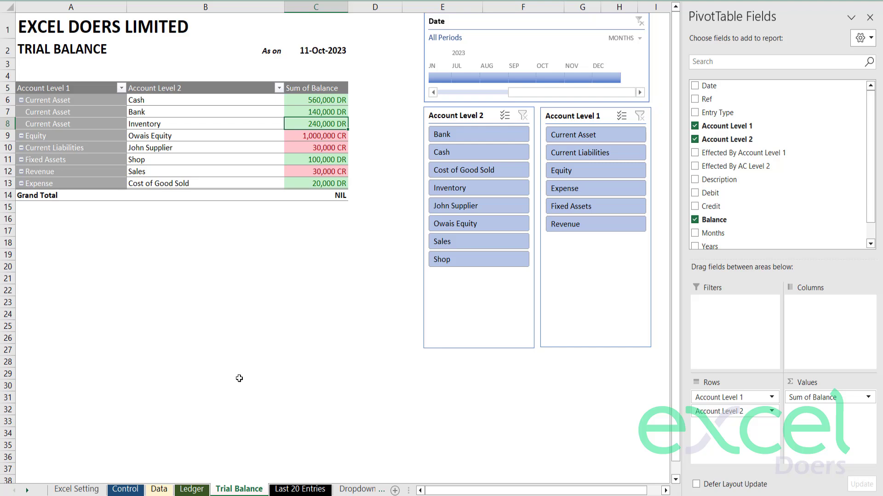
Step: Bring up the ledger form on the Ledger sheet and choose main account Current Liabilities with the supplier's sub-account
click(191, 489)
click(283, 281)
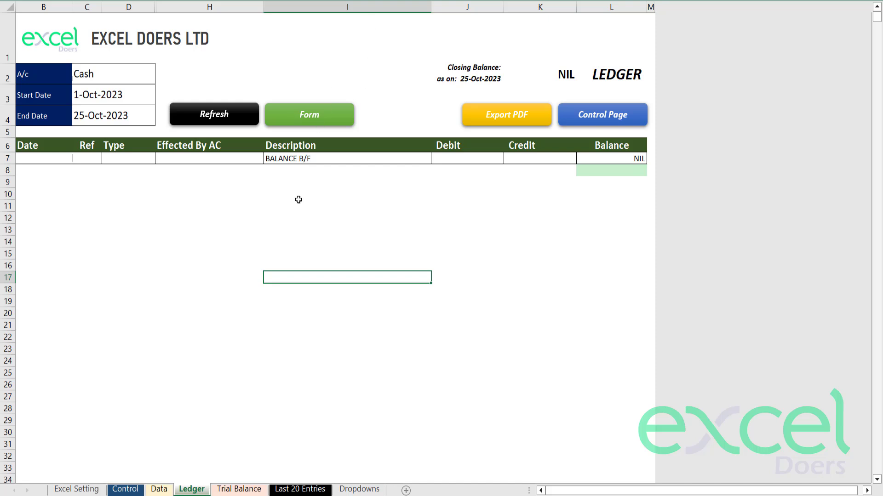
click(315, 123)
drag(426, 127, 294, 114)
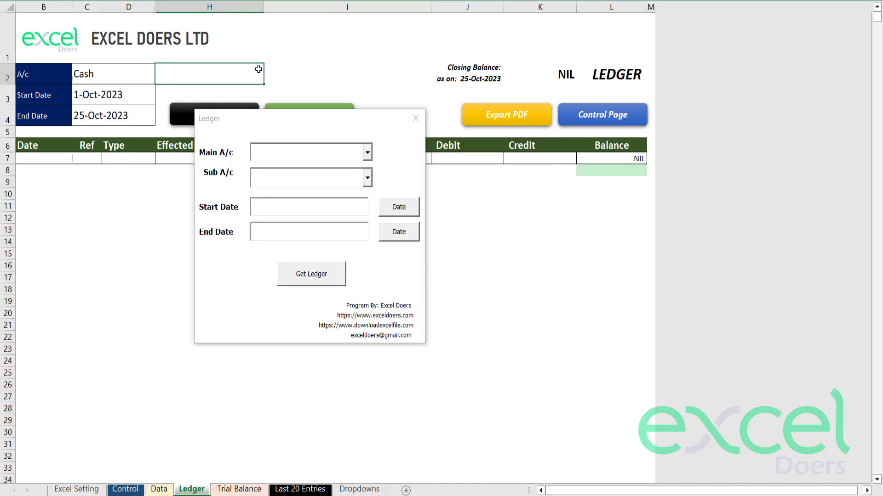
click(367, 152)
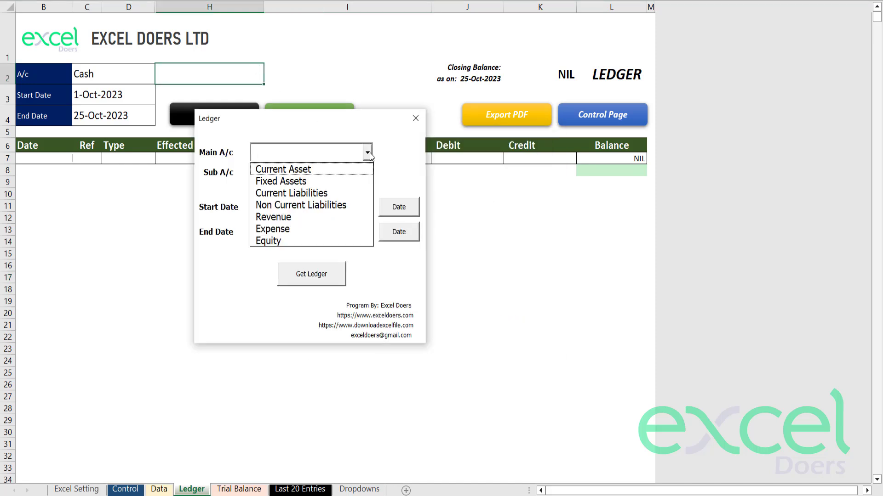
click(319, 193)
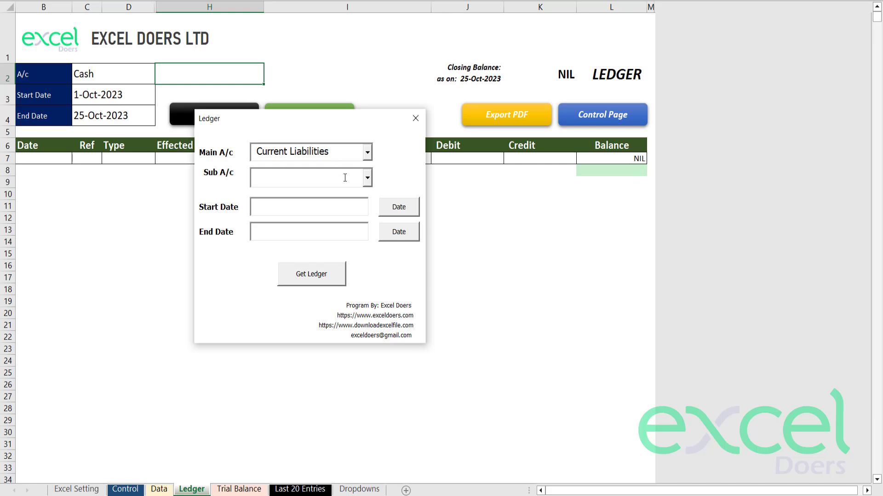
click(367, 181)
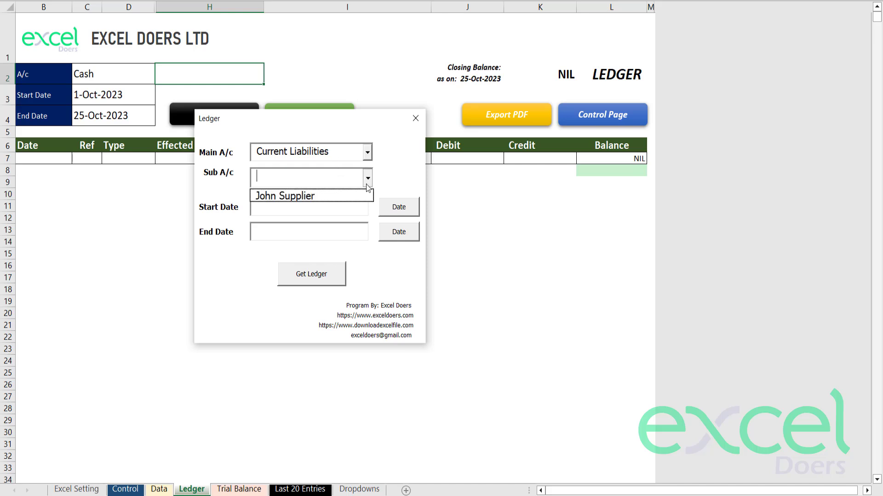
click(299, 196)
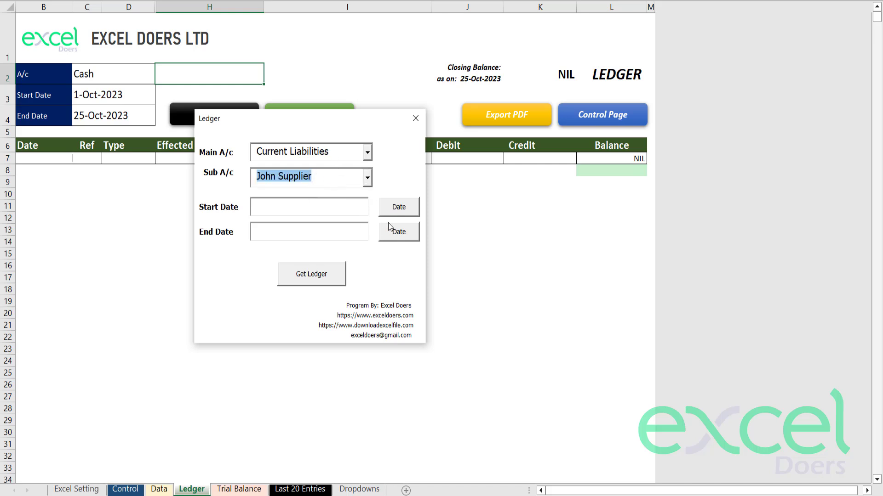
Step: Set the ledger period from 01-Oct-2023 to 31-Oct-2023, generate the supplier's ledger and close the form
click(398, 207)
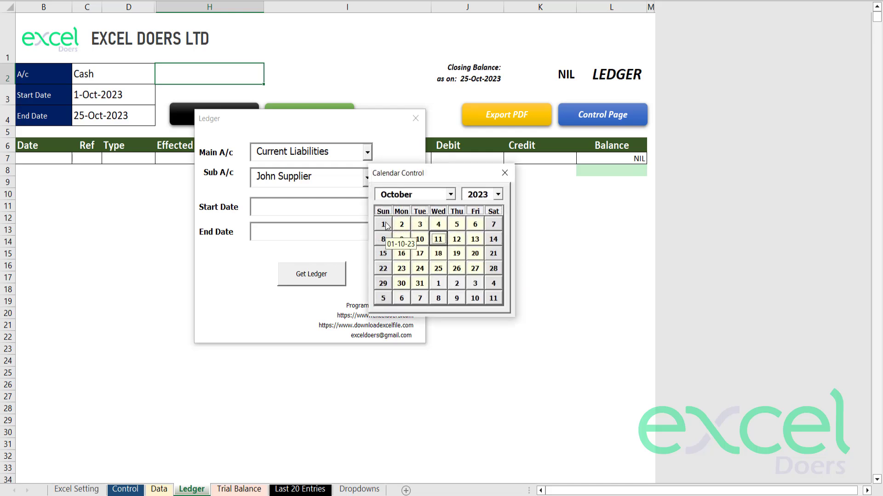
click(386, 225)
click(389, 235)
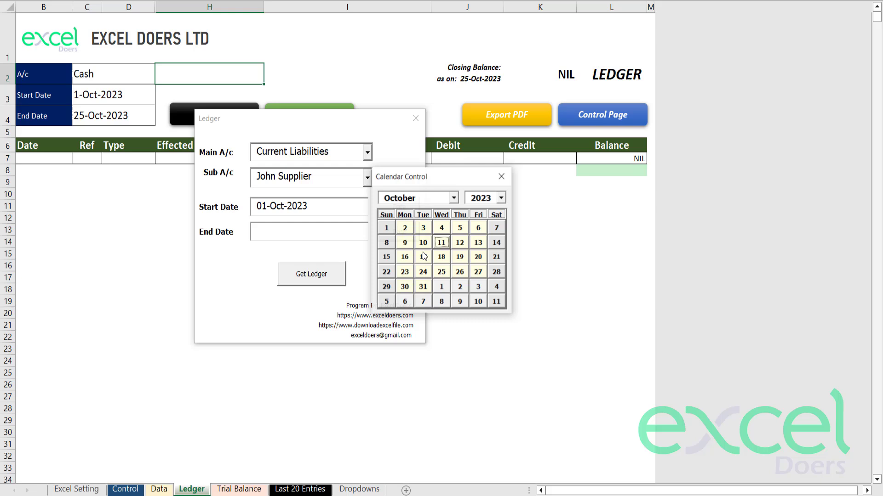
click(423, 285)
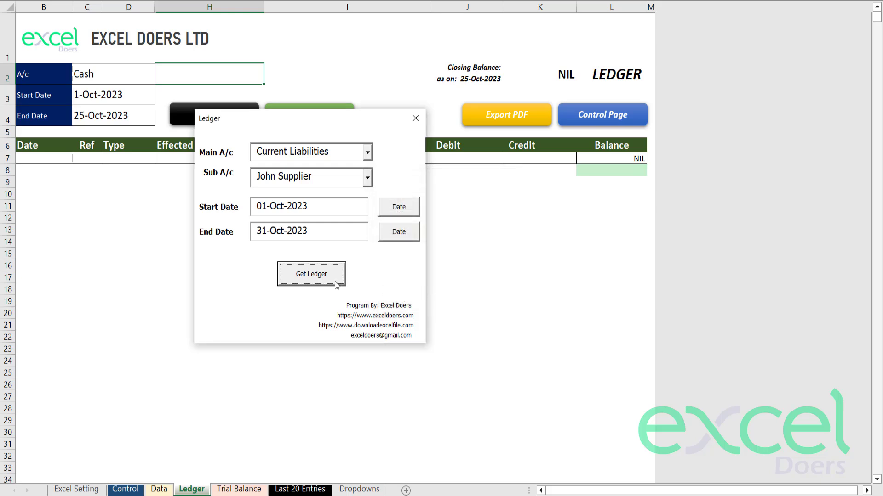
click(311, 281)
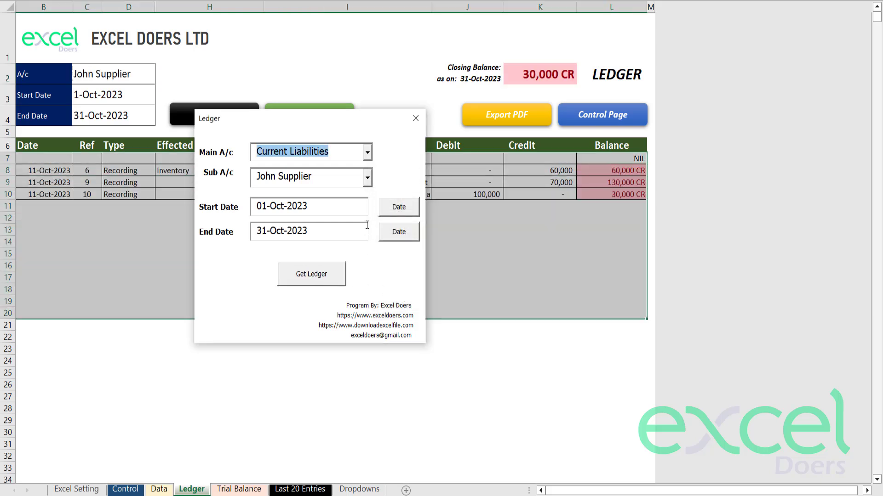
click(415, 119)
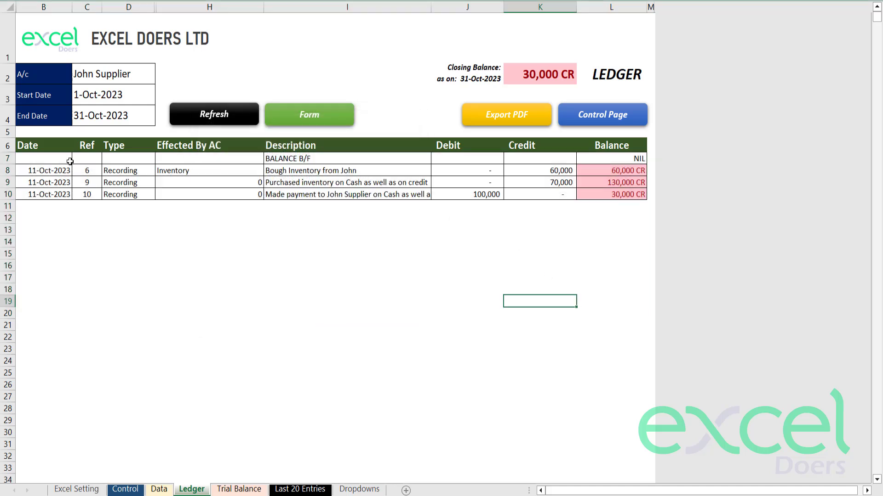
Step: Examine the opening balance and the two inventory purchase entries with their running balances in the supplier's ledger
drag(68, 158, 599, 165)
click(322, 171)
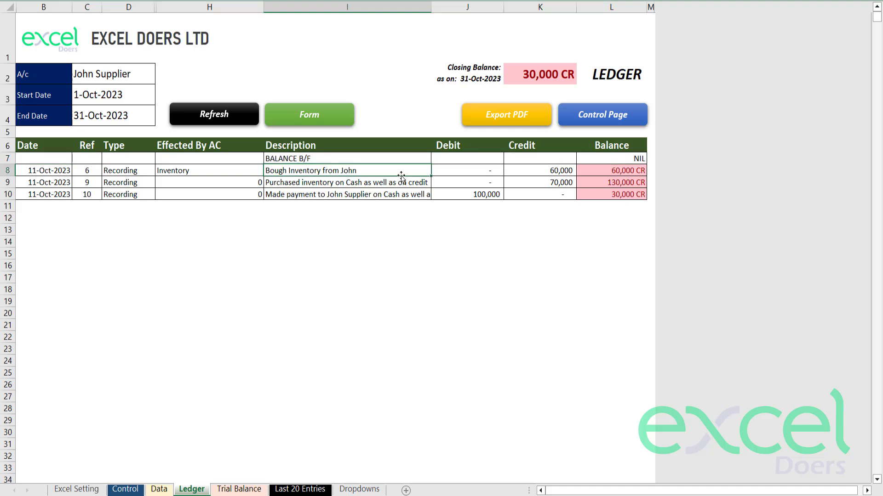
click(554, 173)
click(617, 169)
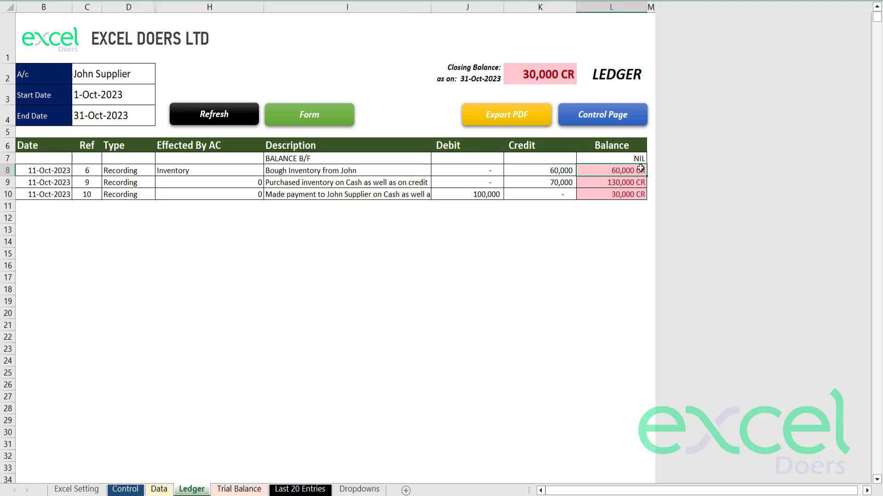
click(308, 186)
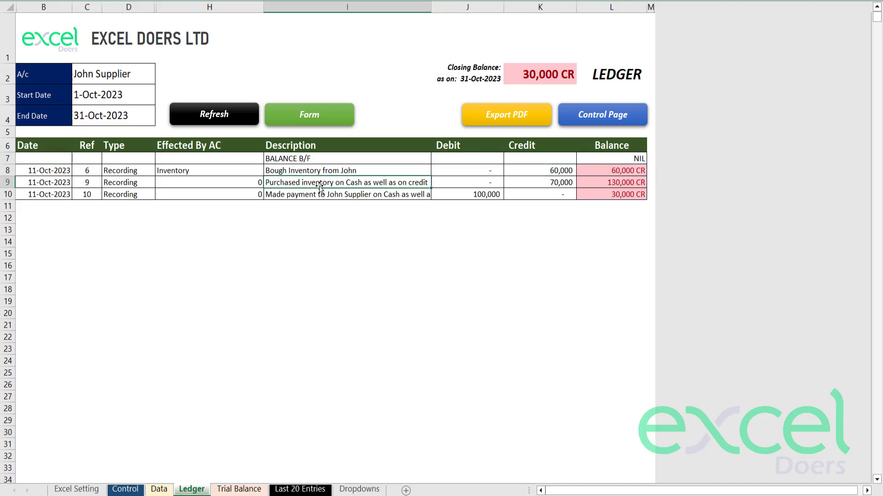
click(542, 188)
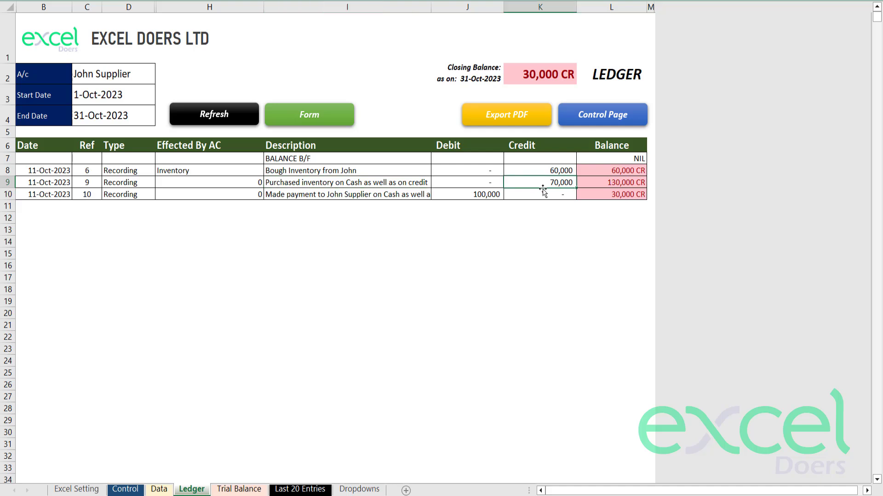
click(597, 183)
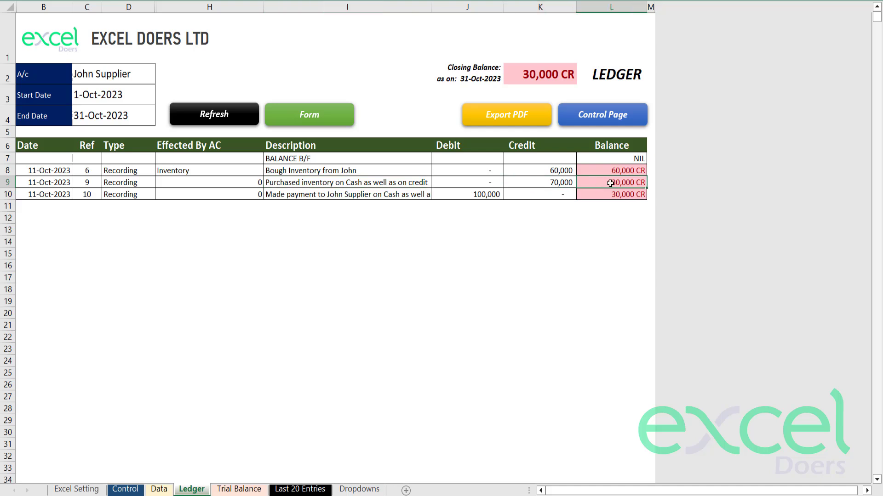
Step: Examine the payment entry's debit and running balance, plus the closing balance in the supplier's ledger header
click(458, 195)
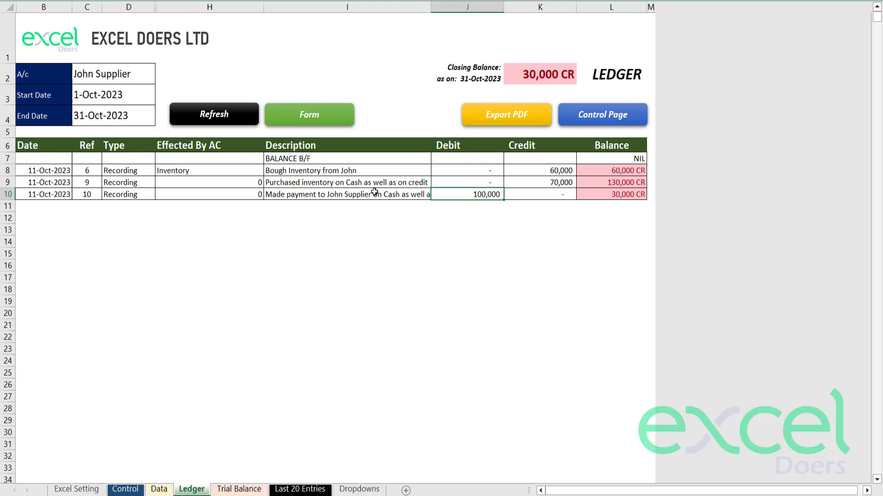
click(347, 192)
click(468, 196)
click(591, 198)
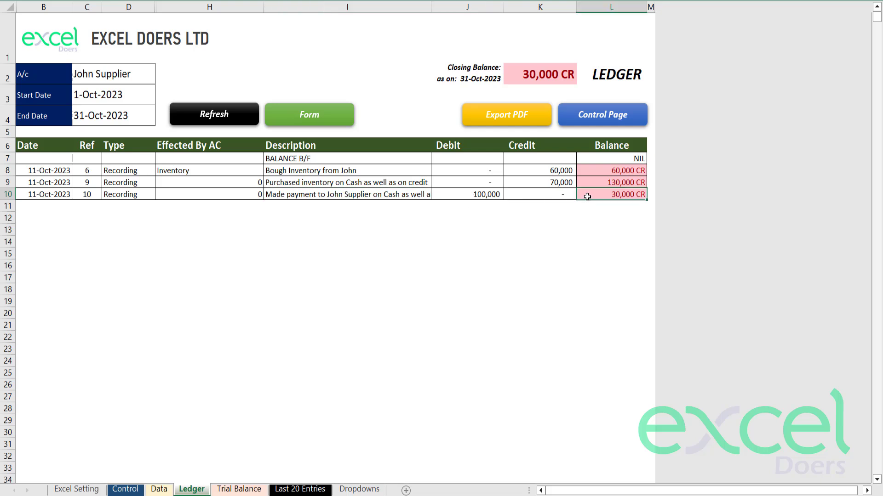
drag(625, 72, 460, 82)
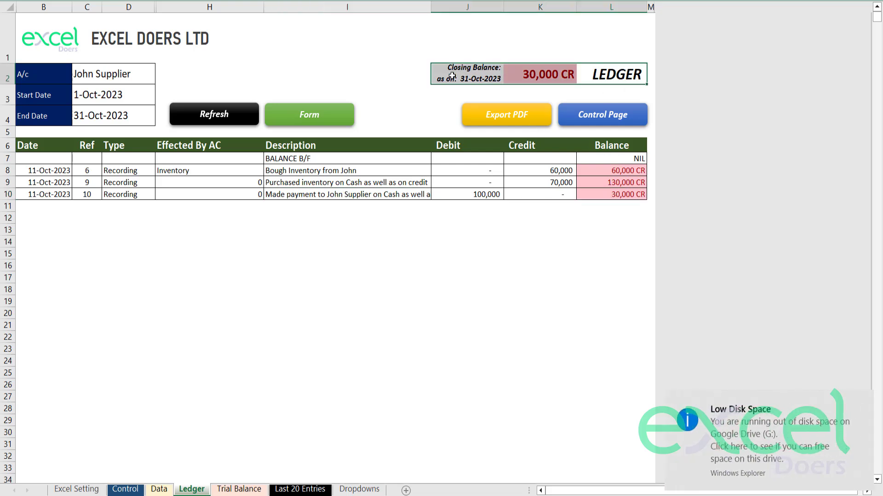
click(862, 402)
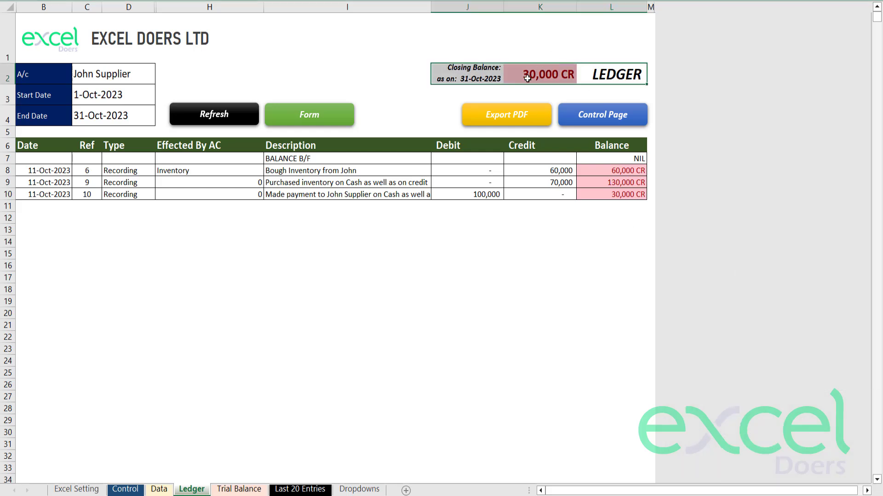
click(327, 206)
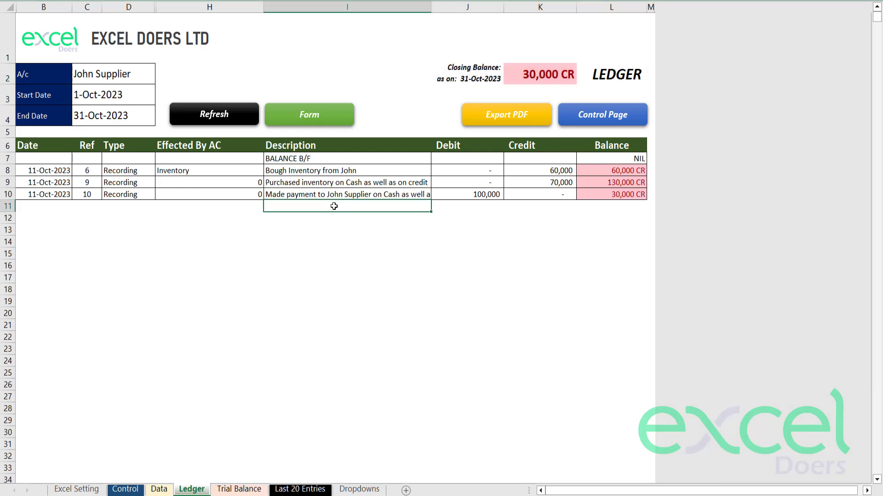
Step: Bring up the ledger form and choose main account Current Asset with sub-account Inventory
click(291, 113)
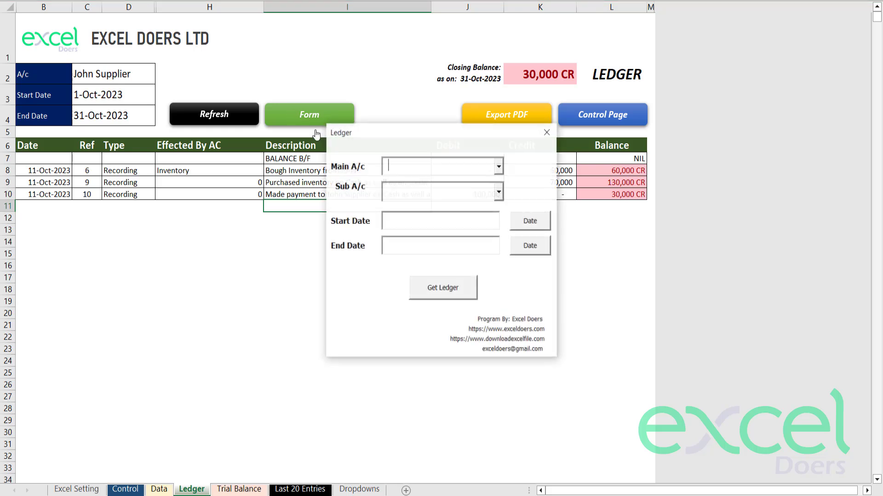
click(498, 166)
click(414, 182)
click(498, 191)
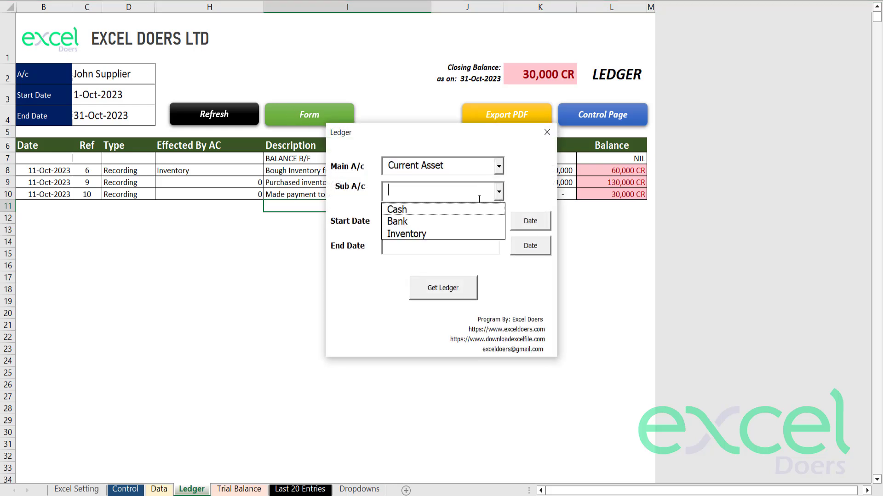
click(466, 234)
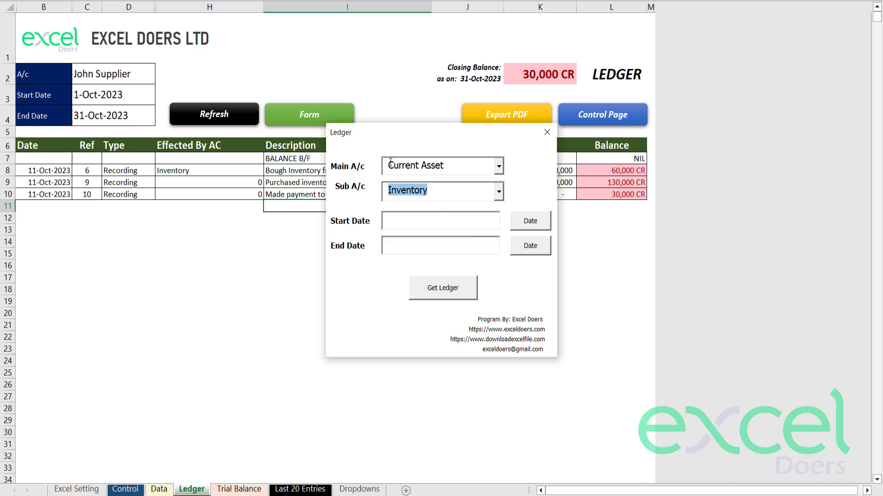
Step: Set the period from 01-Oct-2023 to 31-Oct-2023, generate the Inventory ledger and close the form
click(530, 221)
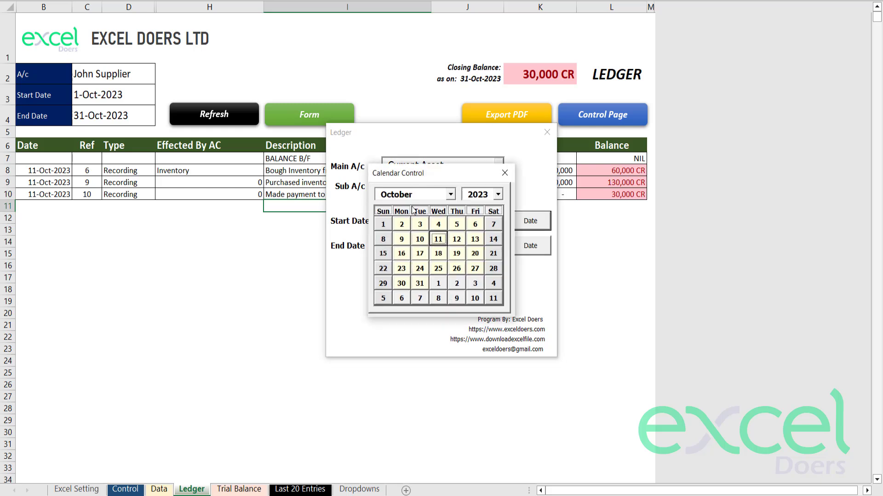
click(385, 225)
click(530, 246)
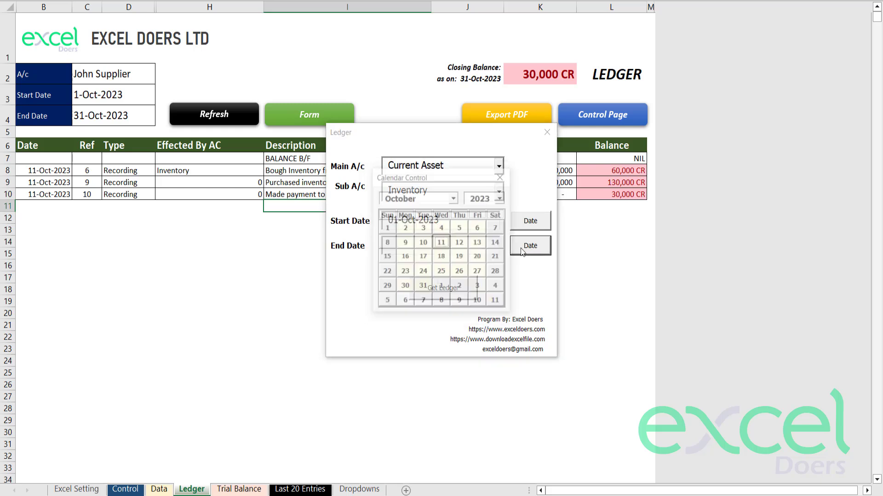
click(424, 287)
click(433, 288)
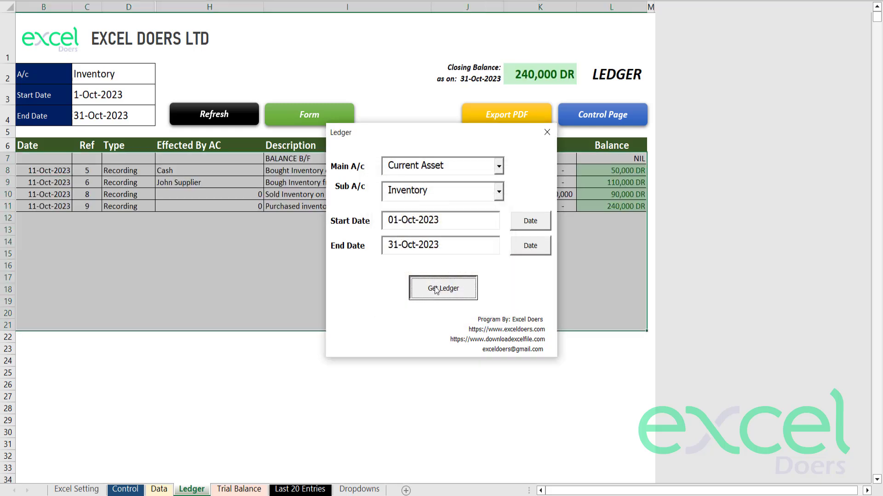
click(547, 132)
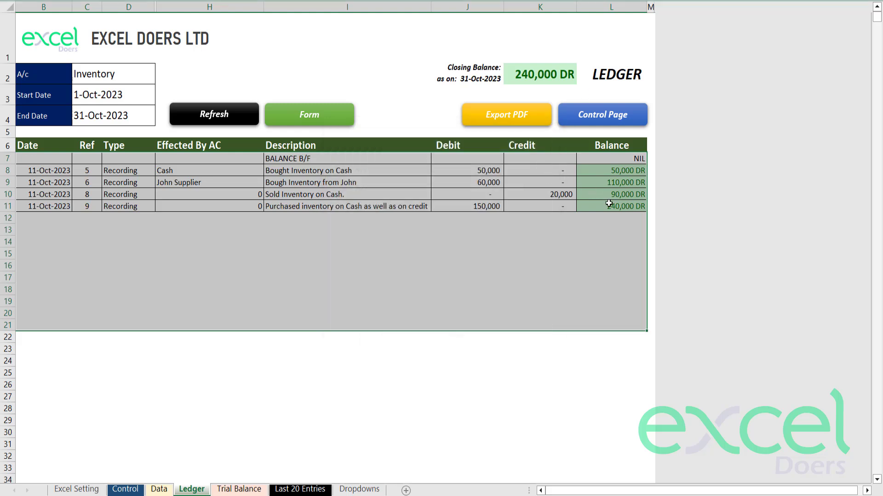
Step: Examine the debits of the first two inventory purchases and the credit of the cash sale in the Inventory ledger
click(288, 216)
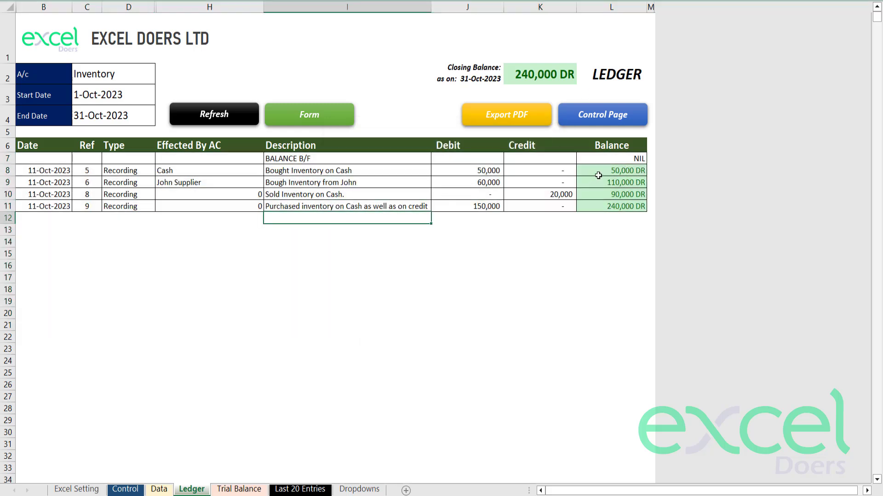
click(458, 172)
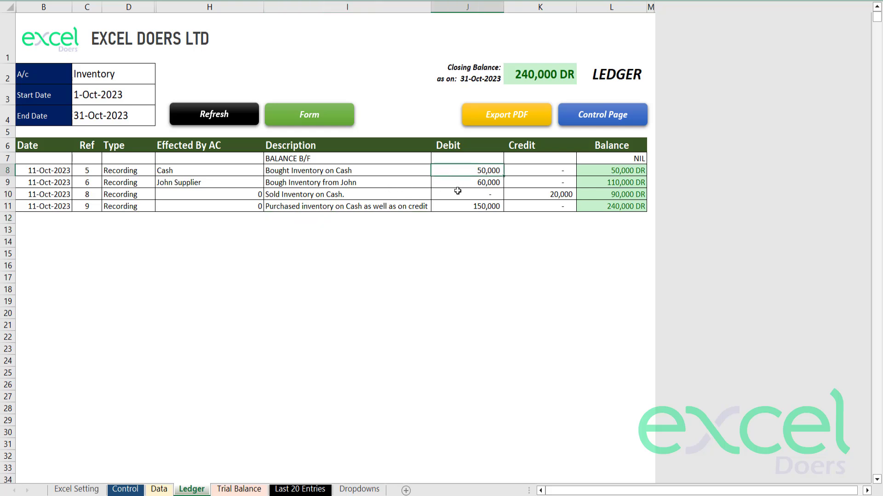
click(459, 186)
click(352, 184)
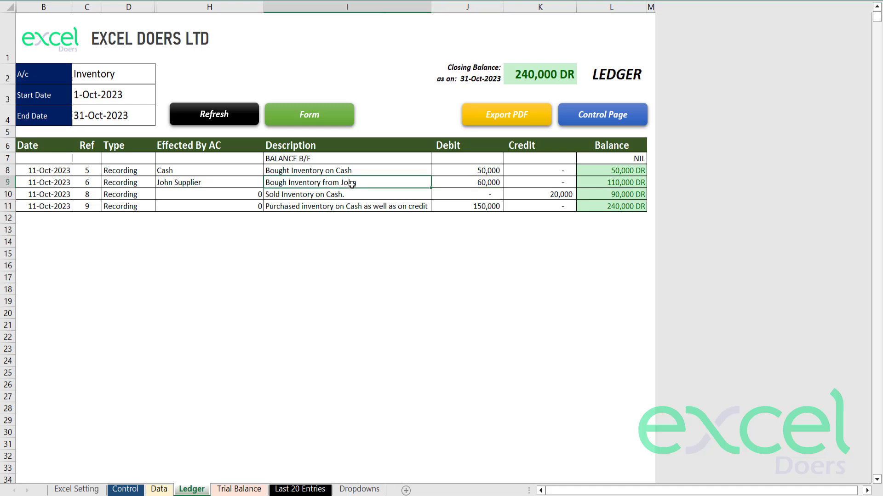
click(555, 195)
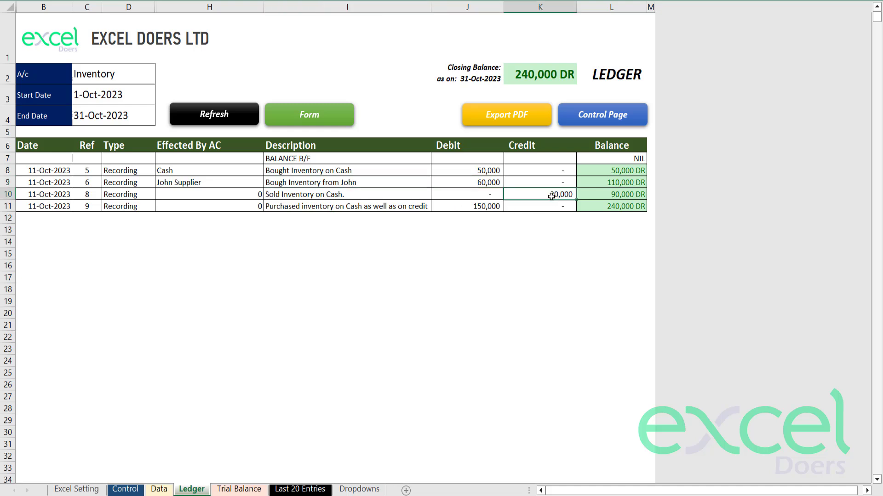
Step: Examine the combined cash and credit purchase with its running balance, plus the closing balance in the Inventory ledger's header
click(404, 206)
click(457, 207)
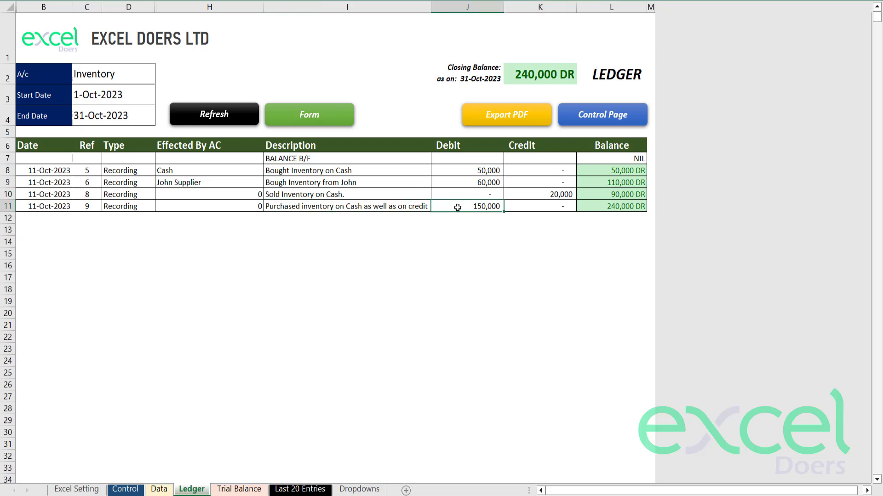
click(606, 208)
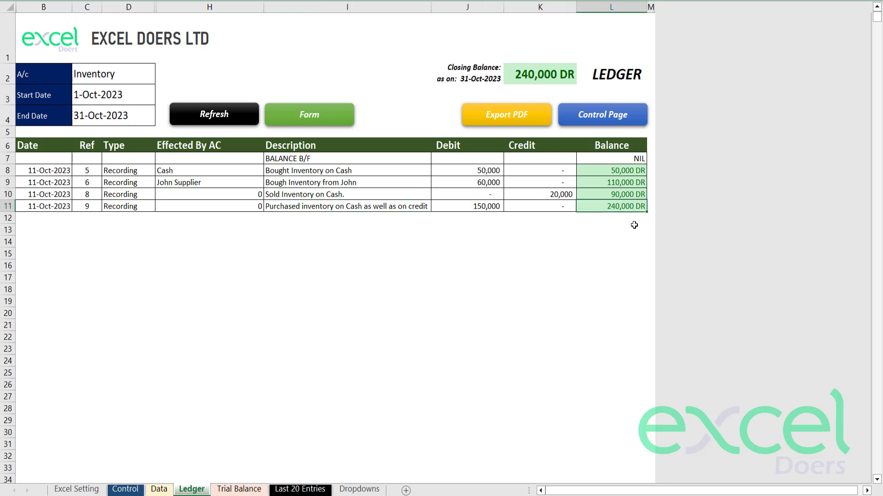
drag(633, 69, 464, 79)
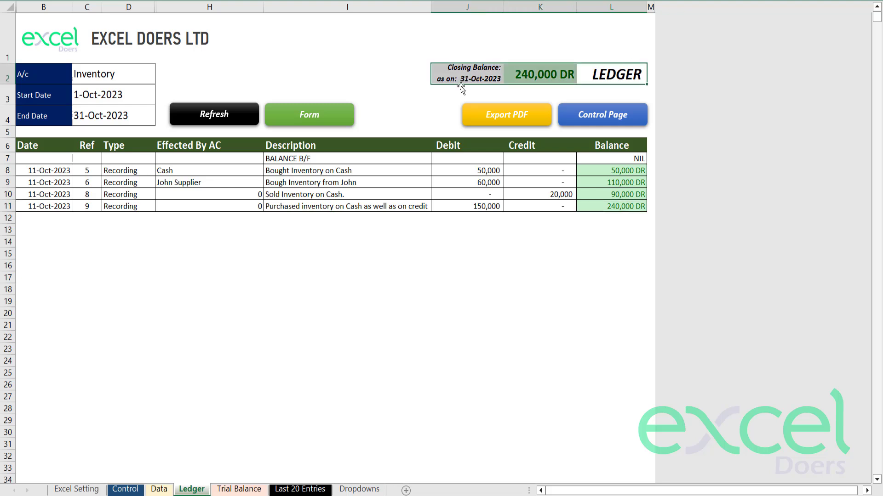
click(462, 182)
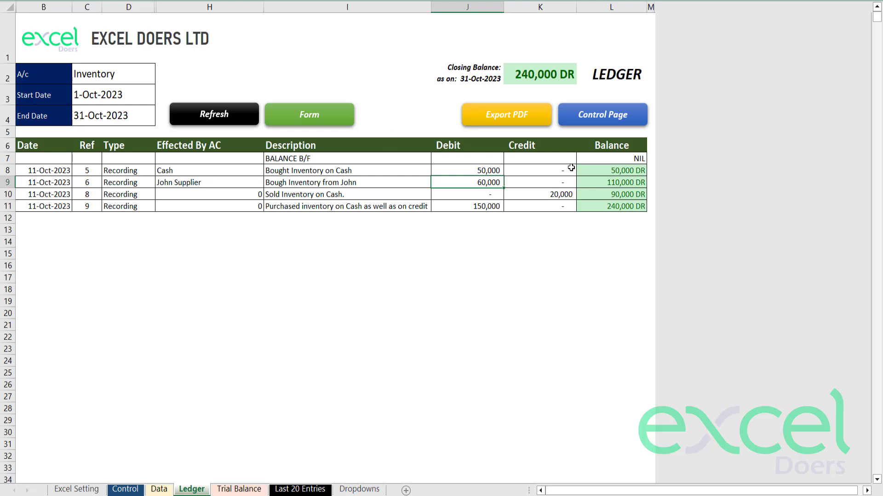
Step: Return to the Control sheet, bring up the double entry form for a look and close it
click(592, 120)
click(333, 159)
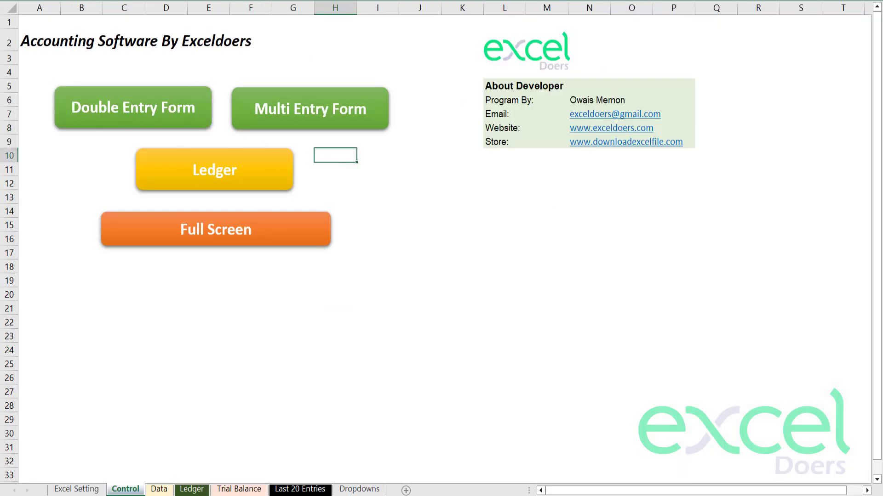
click(173, 103)
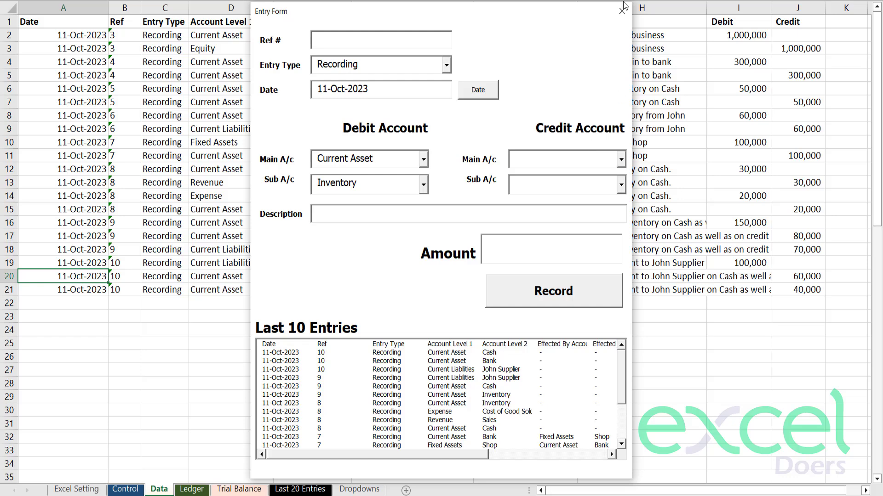
click(624, 16)
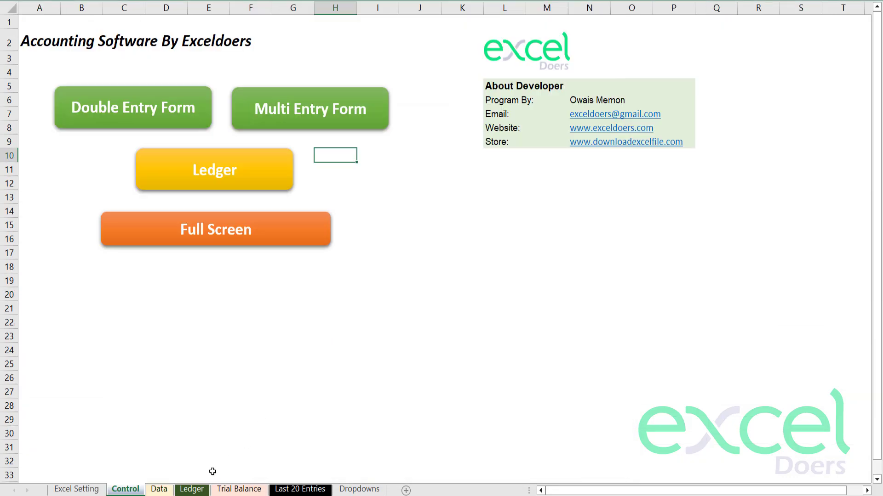
Step: Go to the Trial Balance sheet and look over the account balances
click(192, 489)
click(225, 490)
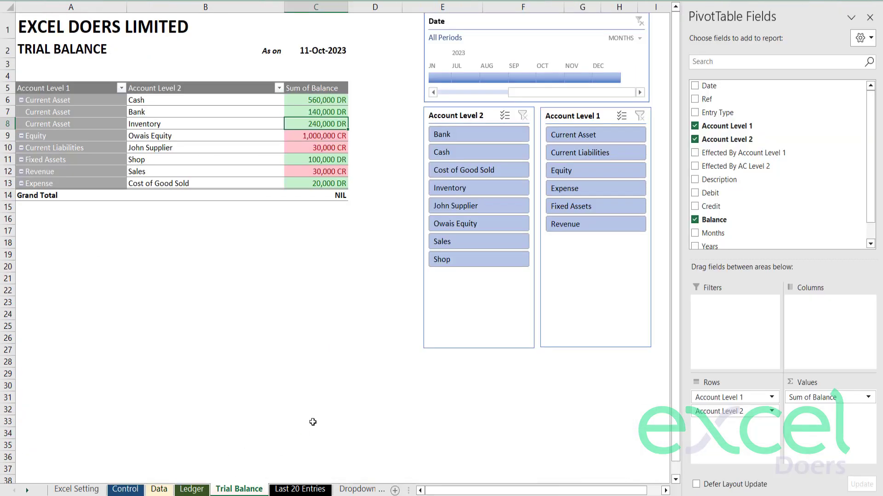
click(269, 409)
Step: Inspect the company name and logo heading the Ledger sheet and the company title on the Trial Balance sheet
click(191, 489)
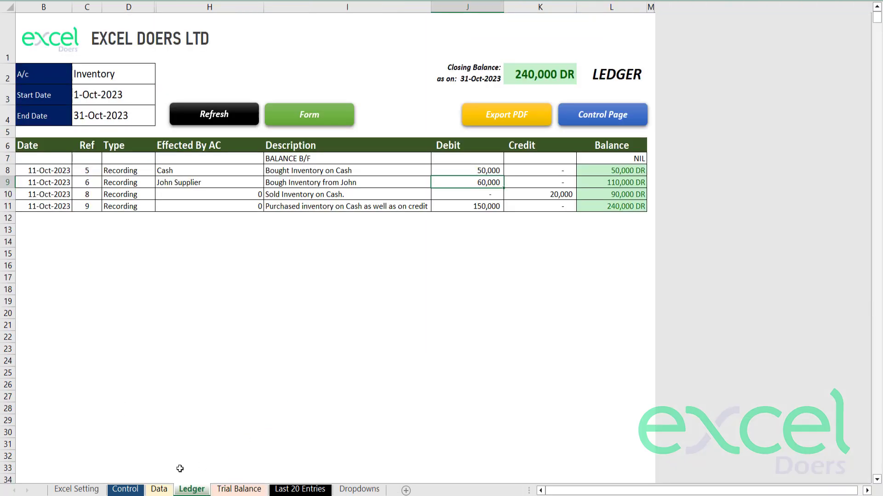
click(111, 39)
double_click(111, 39)
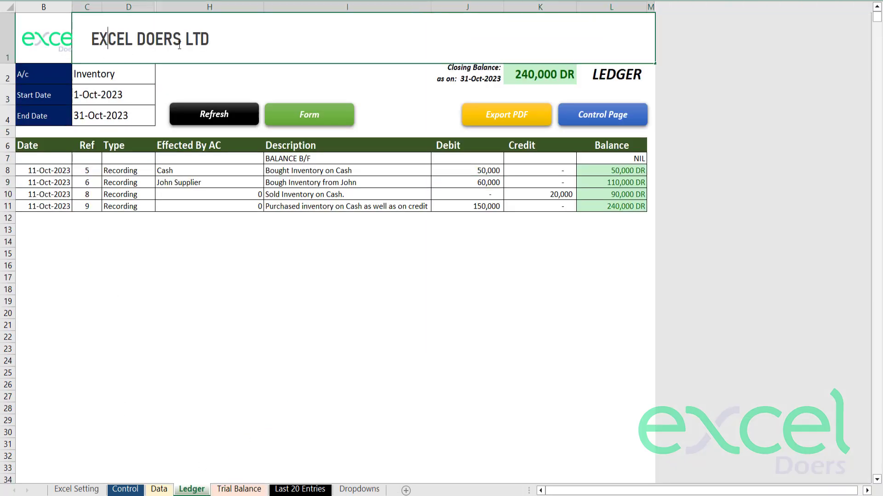
drag(208, 39, 37, 35)
click(37, 38)
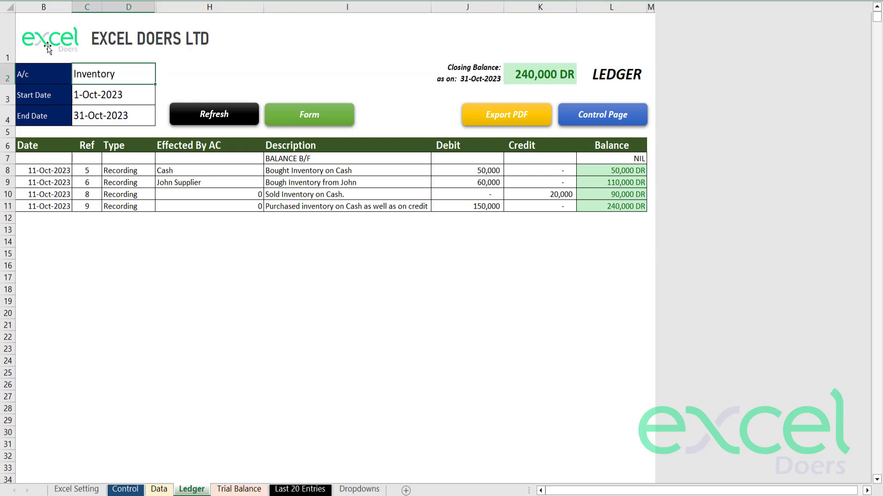
click(45, 46)
click(230, 490)
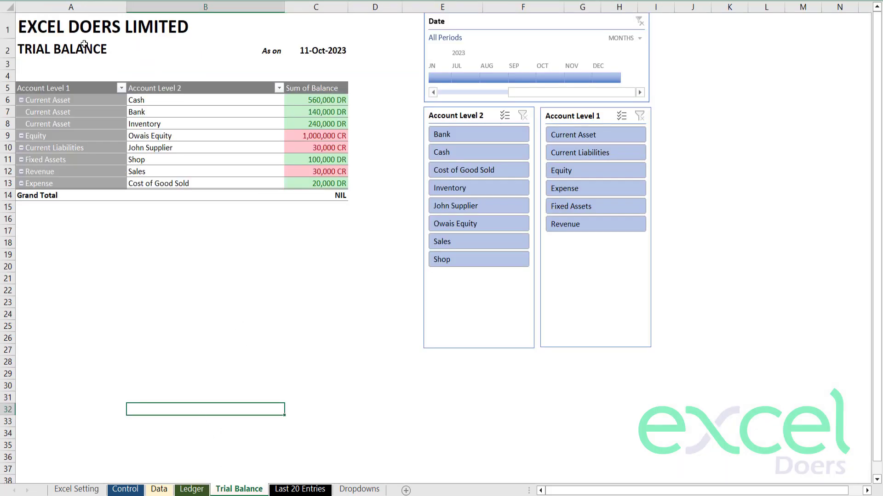
click(58, 25)
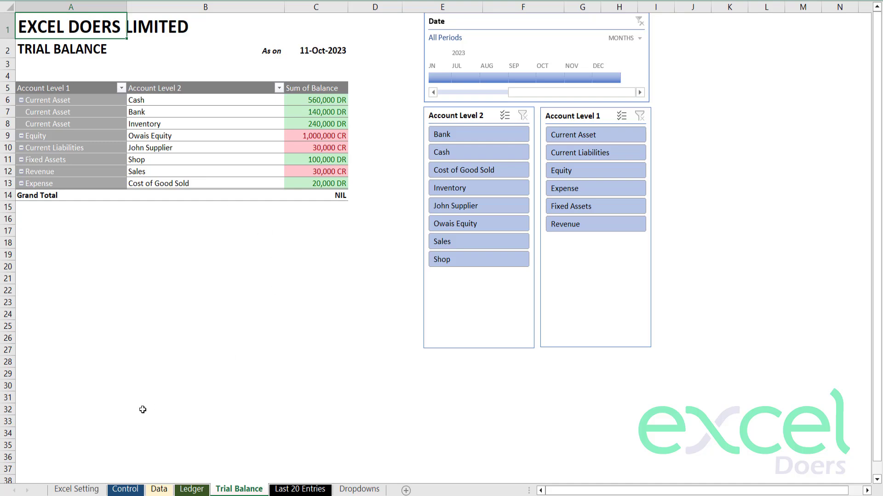
Step: Bring up the double entry form from the Control sheet, view the debit sub-account choices and close the form
click(125, 490)
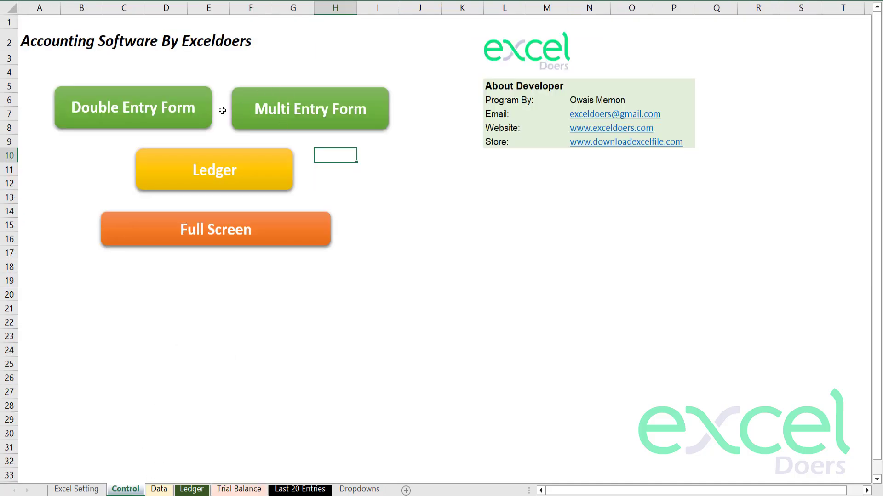
click(178, 110)
click(423, 185)
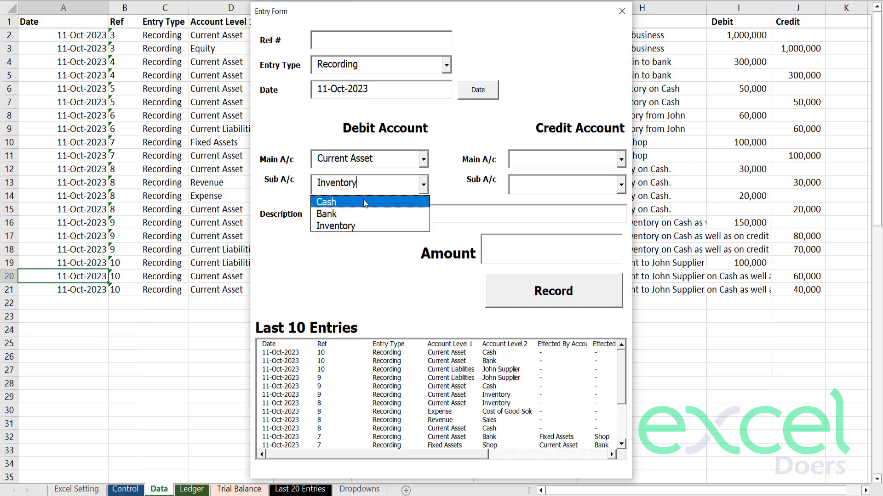
click(630, 22)
click(628, 18)
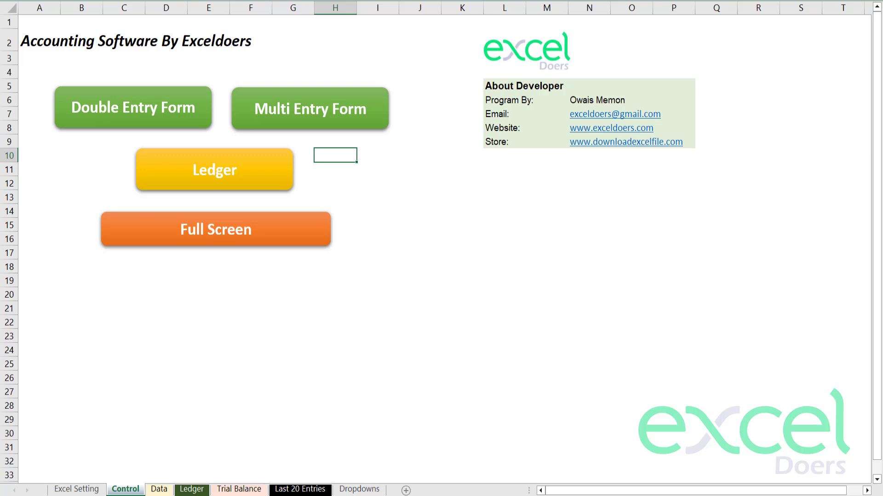
Step: Examine the sub-account lists under each main account, from Current Asset to Equity, on the Dropdowns sheet
click(359, 489)
click(198, 30)
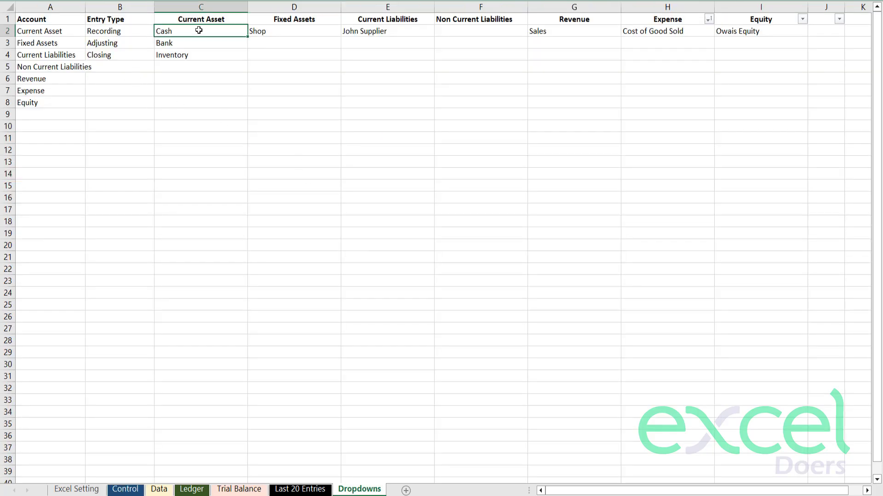
drag(199, 30, 757, 57)
click(450, 142)
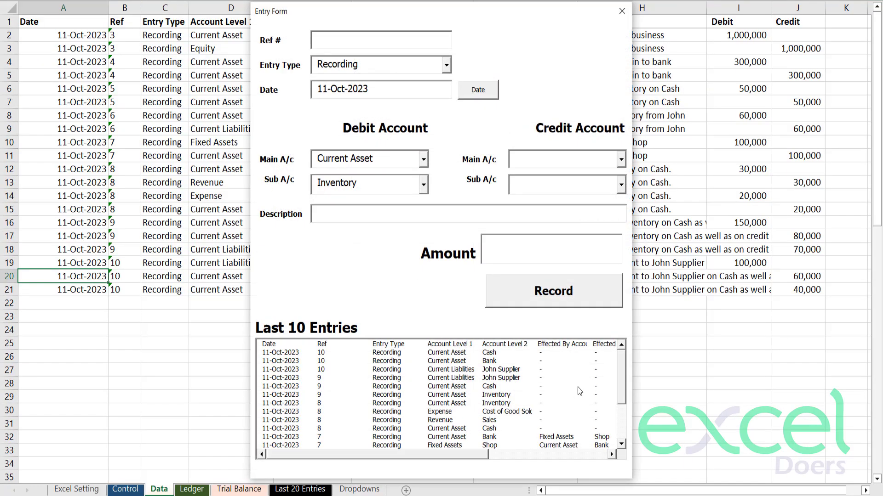
Step: Review the Last 10 Entries list in the double entry form and close the form
drag(625, 374, 651, 375)
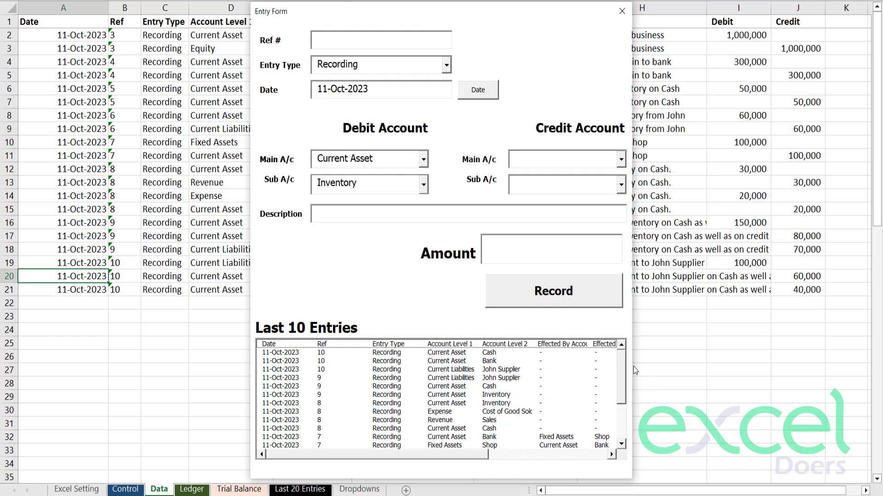
click(622, 11)
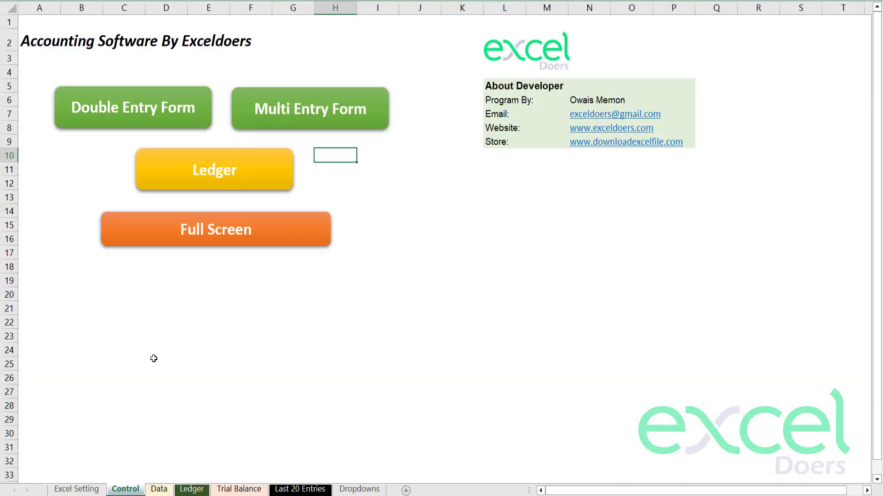